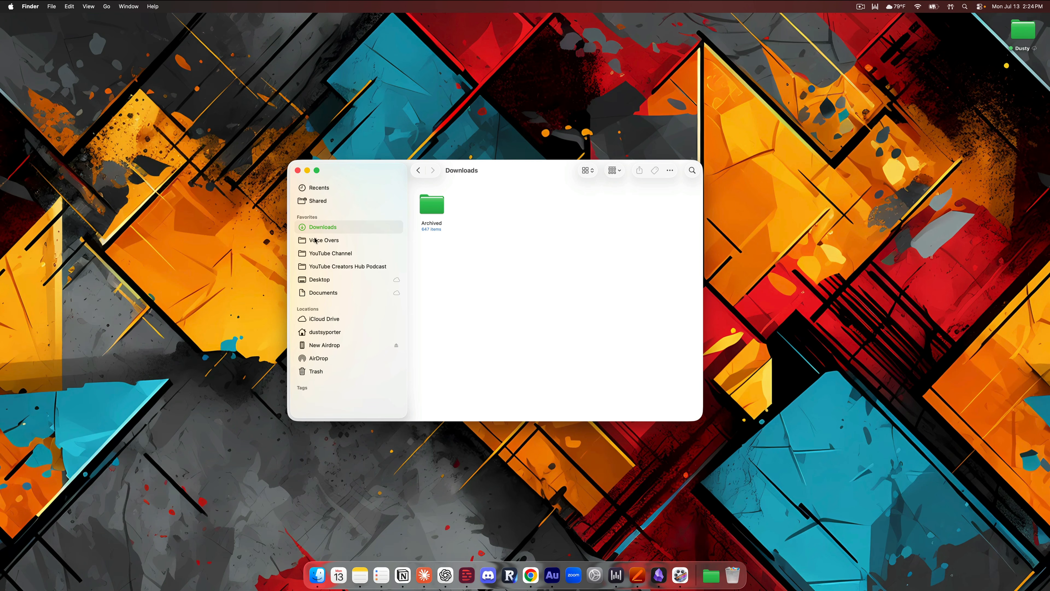
Step: Go to the Desktop folder and turn on showing all filename extensions in the advanced Finder settings
click(321, 281)
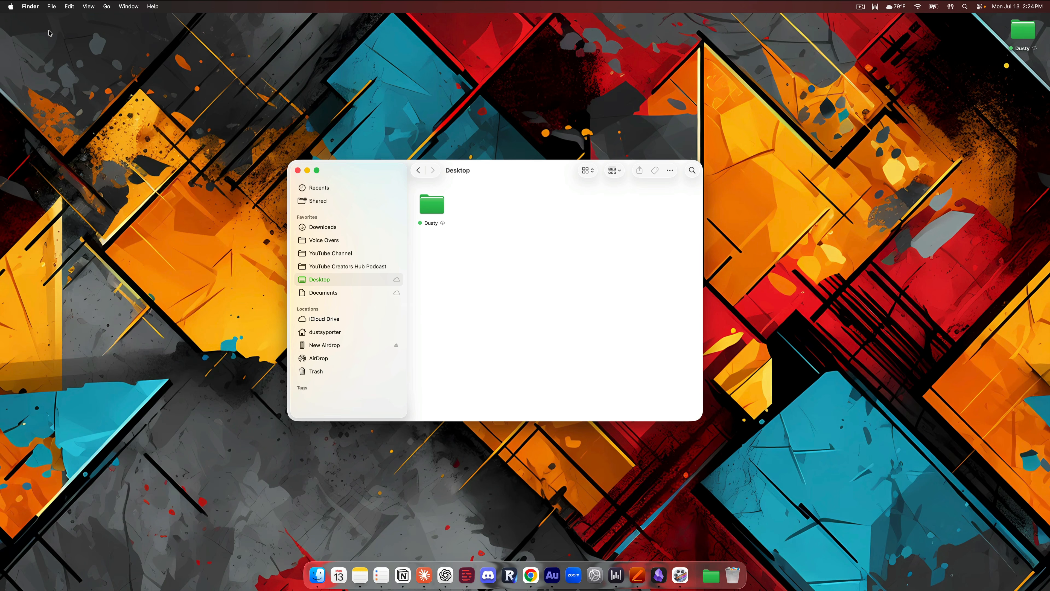
click(36, 10)
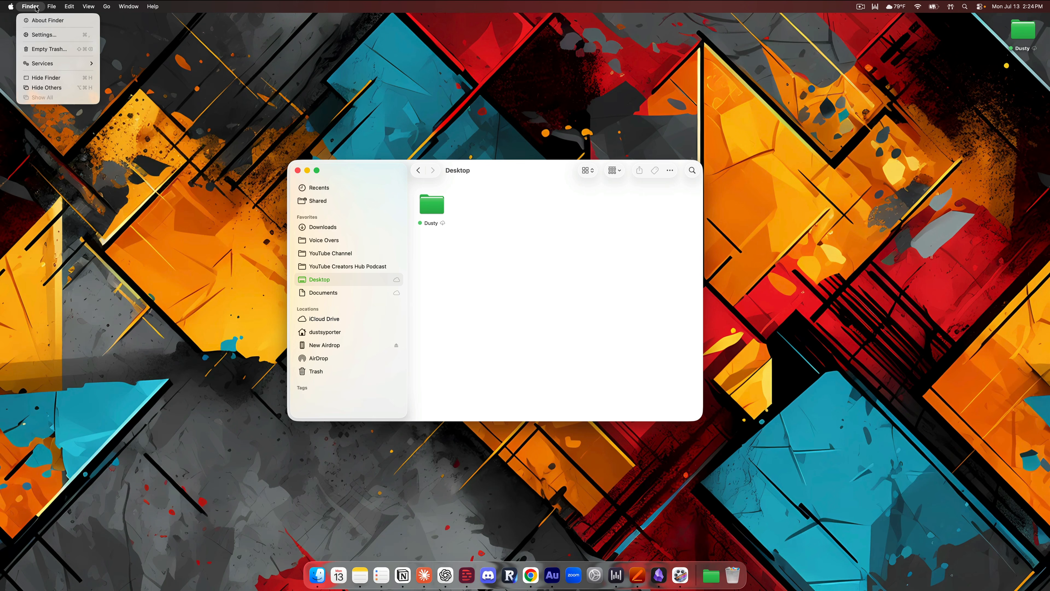
click(50, 35)
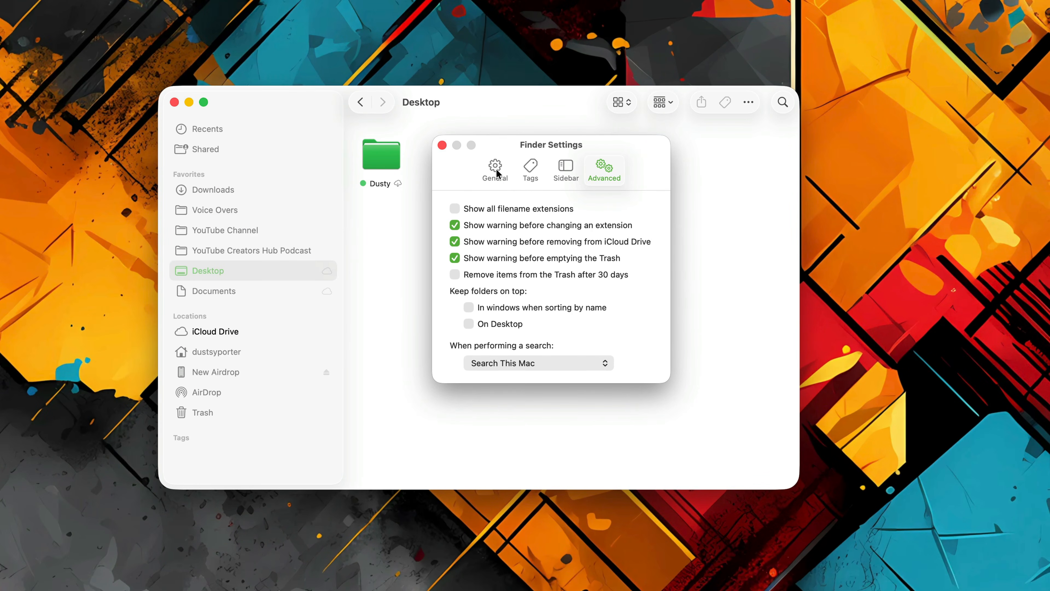
click(496, 169)
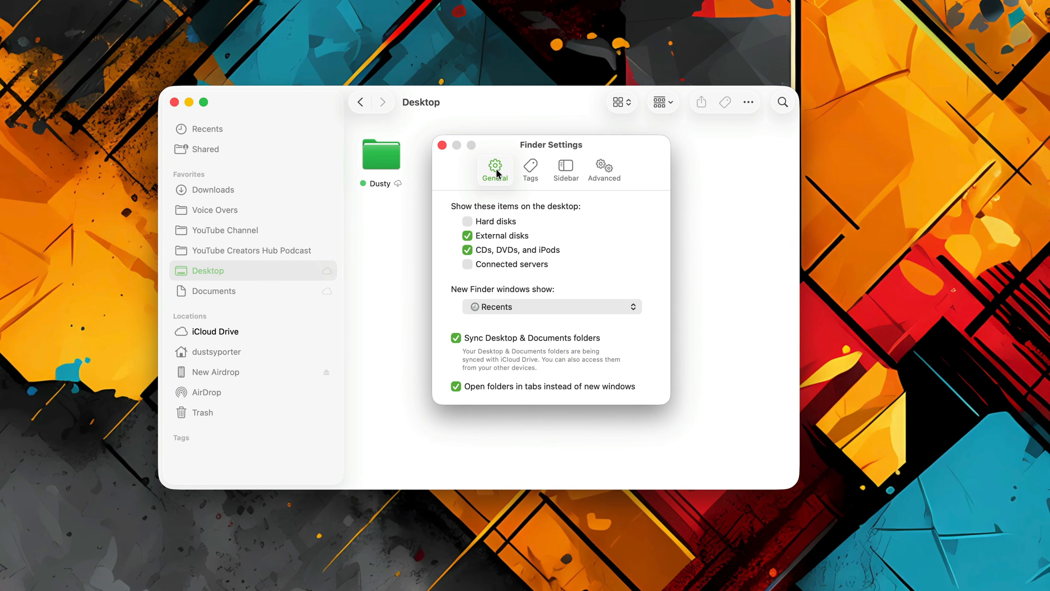
click(611, 170)
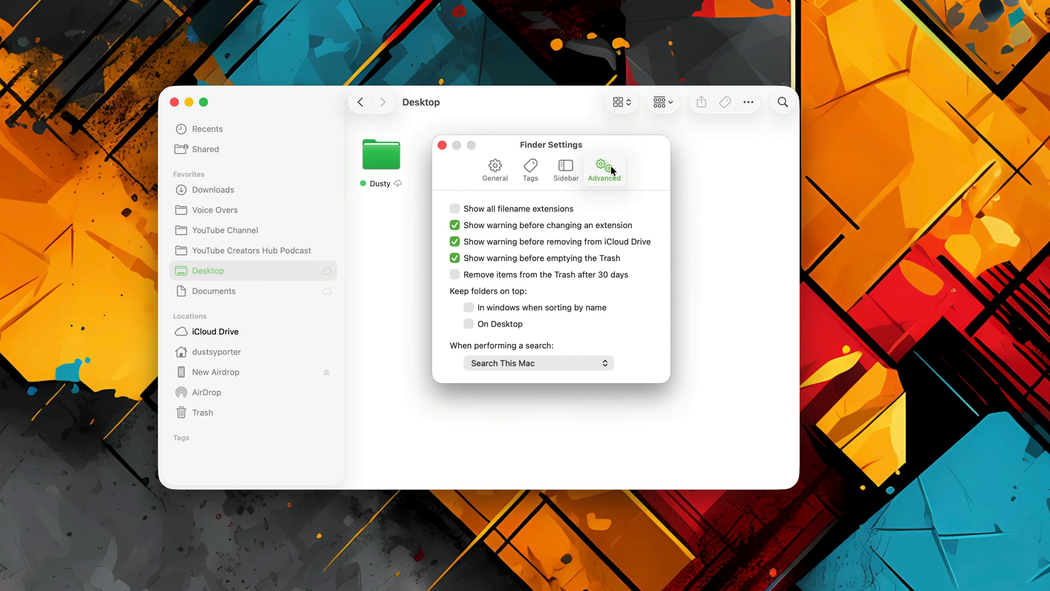
click(455, 209)
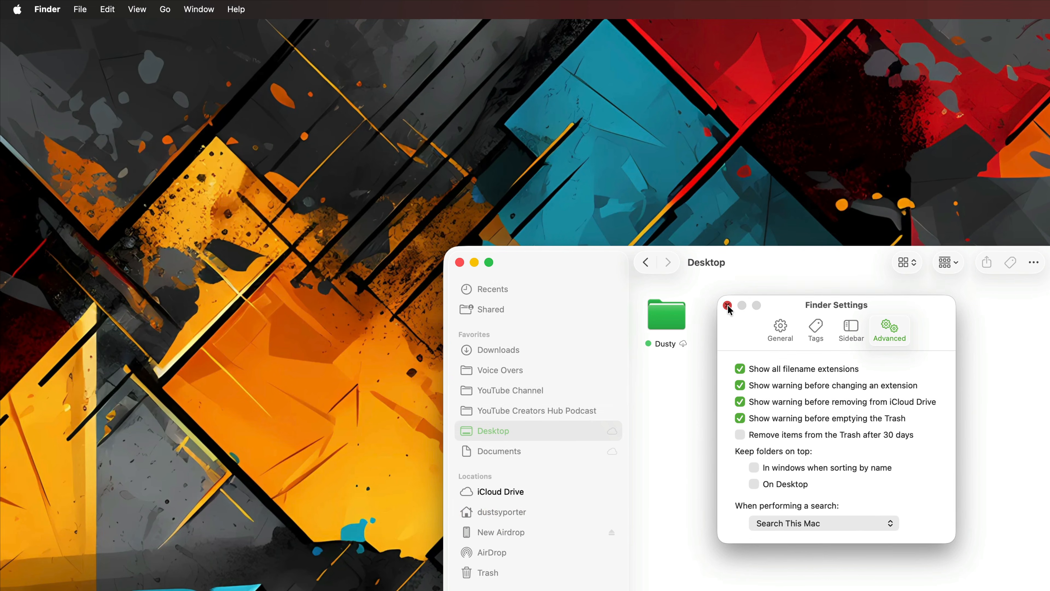
click(442, 145)
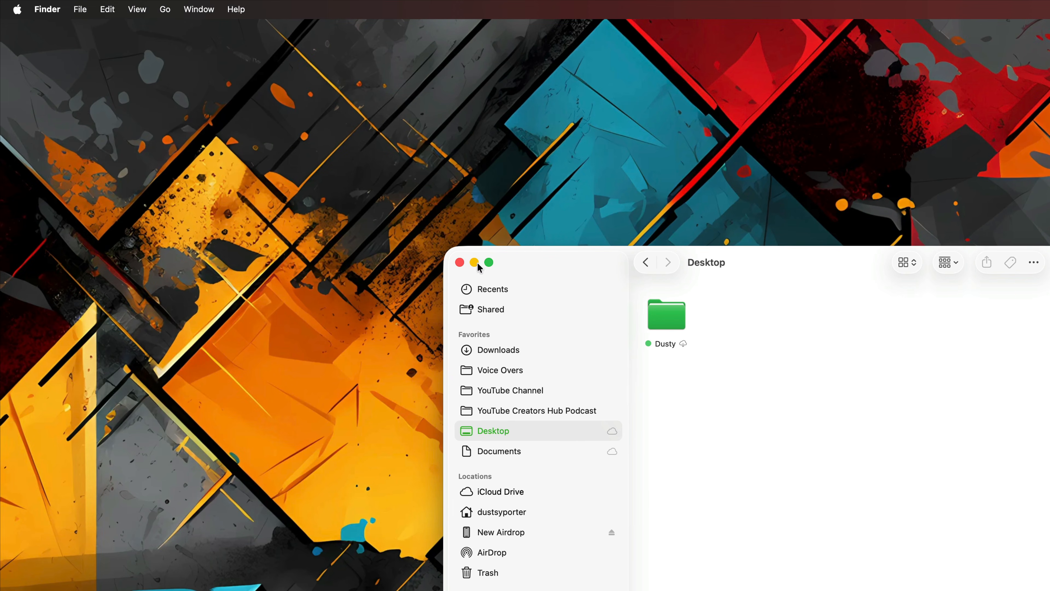
Step: Show the path bar and use it to return to the Desktop from the nested 02 Areas folder
click(143, 12)
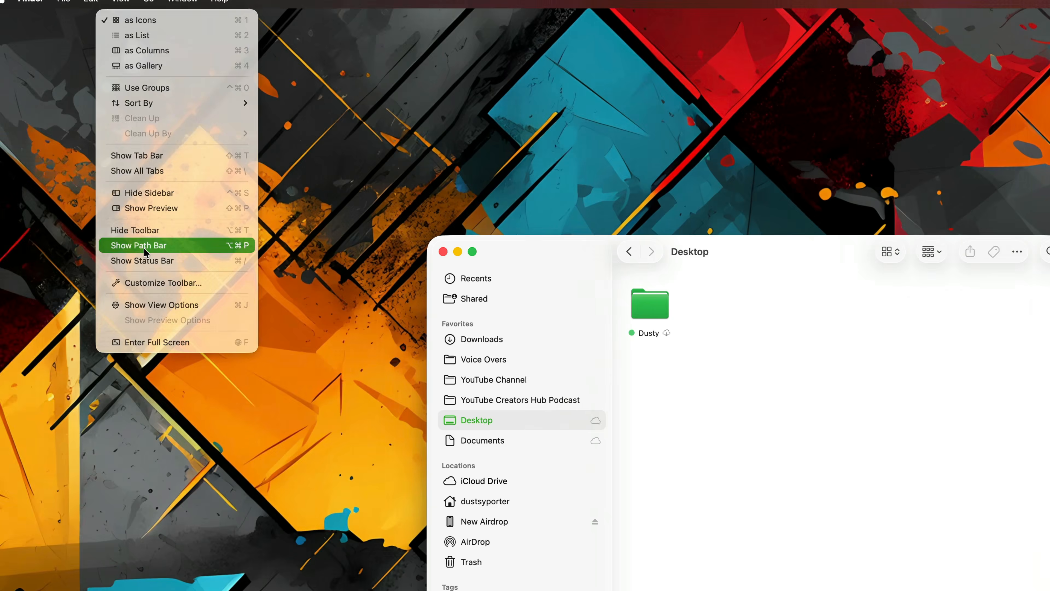
click(144, 247)
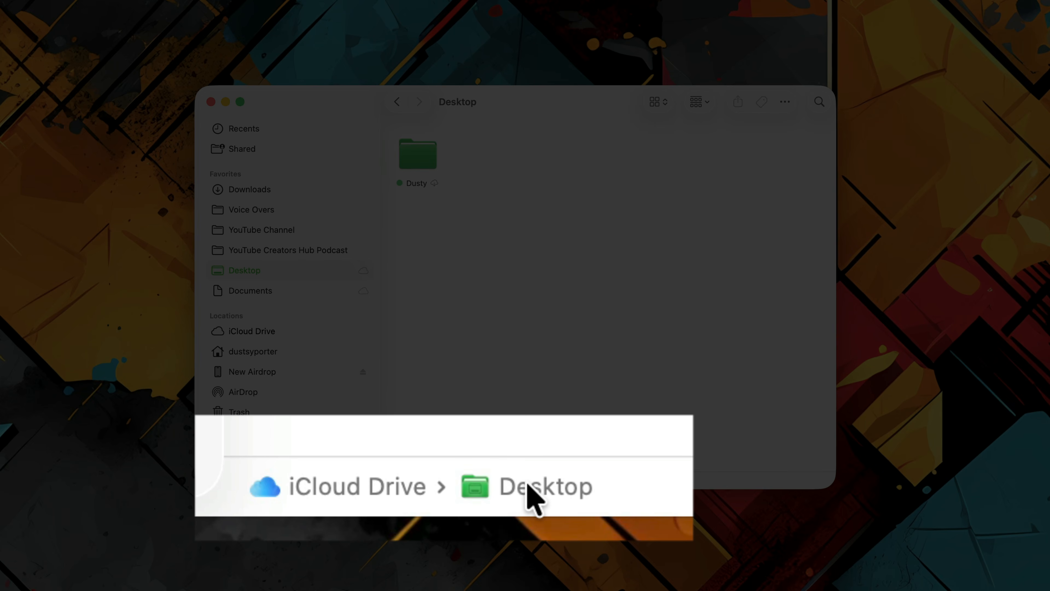
double_click(421, 164)
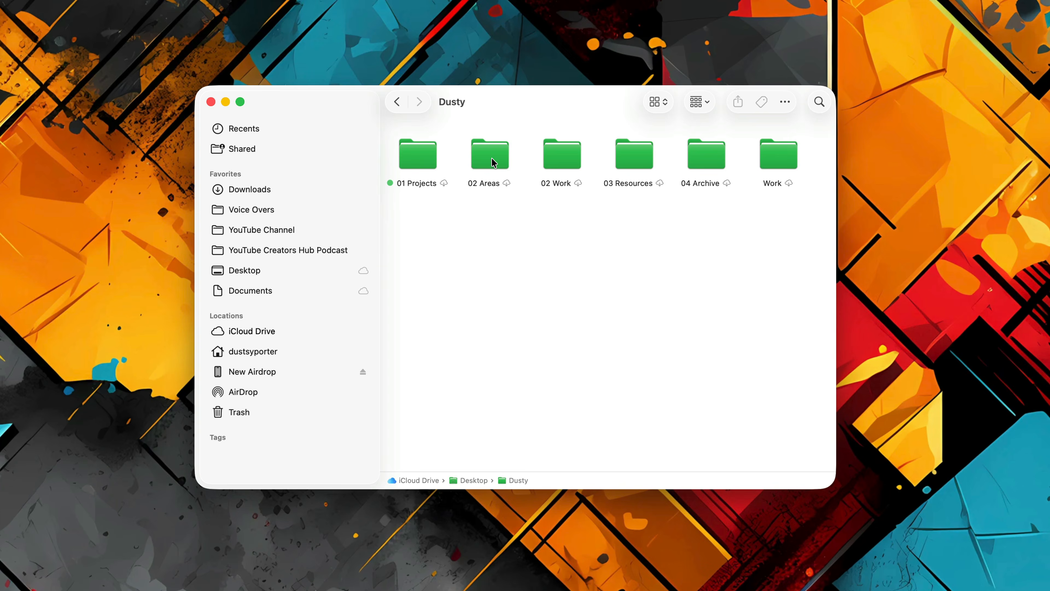
double_click(492, 163)
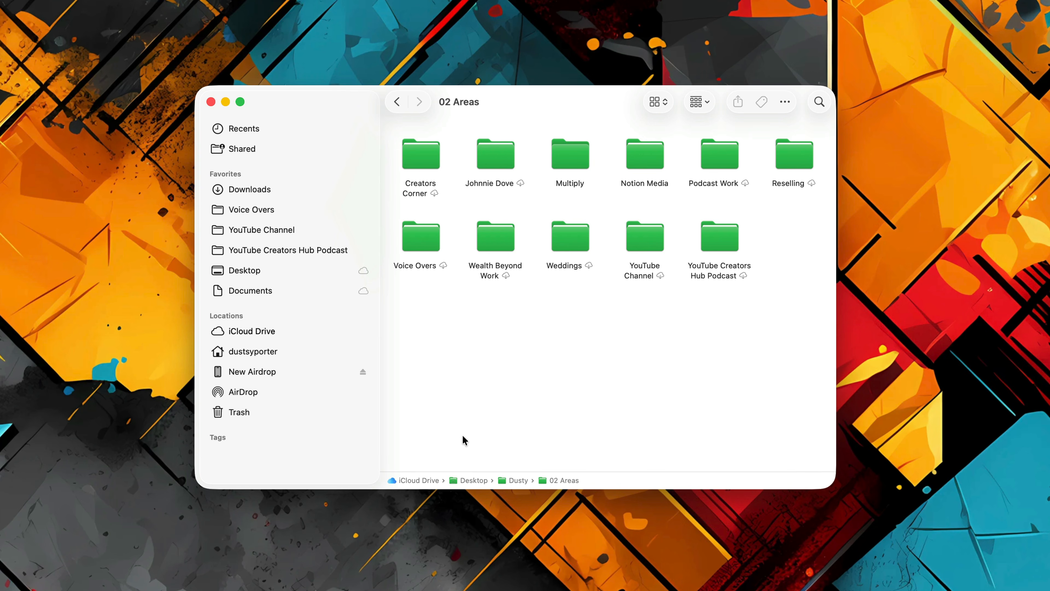
double_click(469, 481)
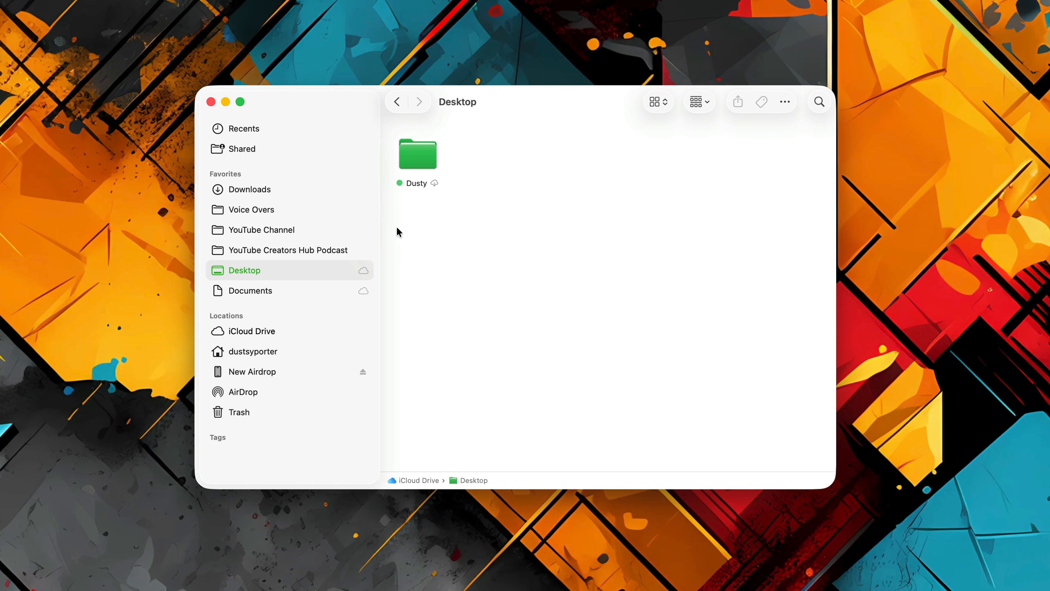
Step: Open the Archived folder inside Downloads and look through its files
click(263, 191)
click(426, 154)
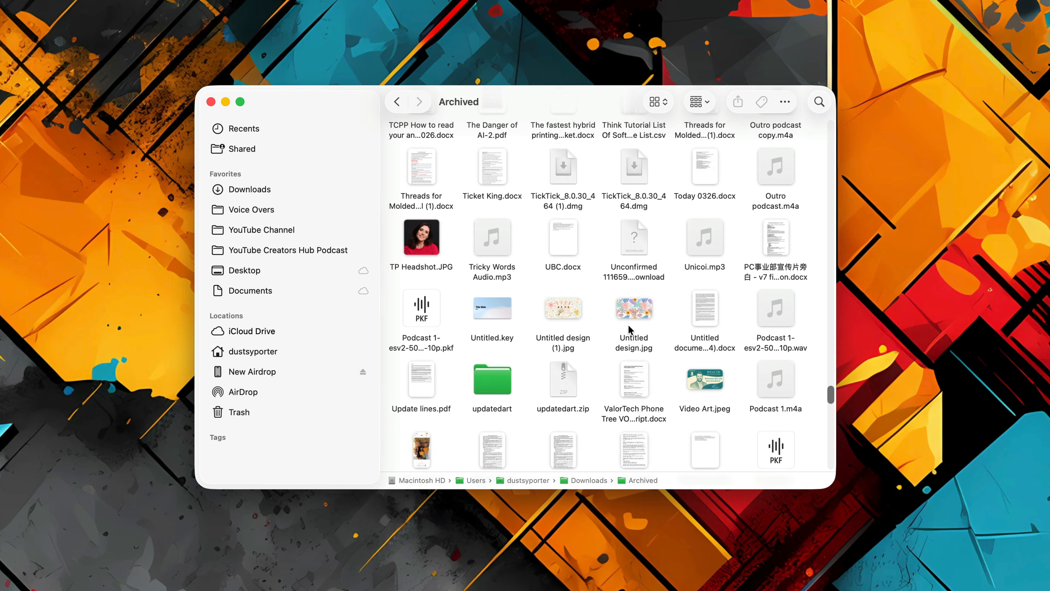
scroll(633, 336, up, 6)
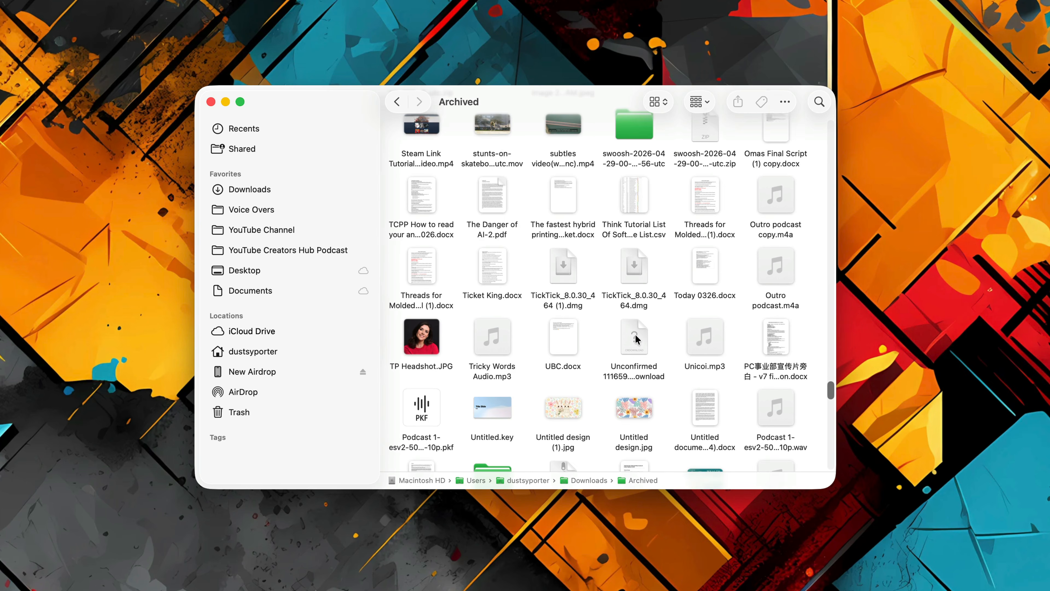
scroll(637, 336, up, 10)
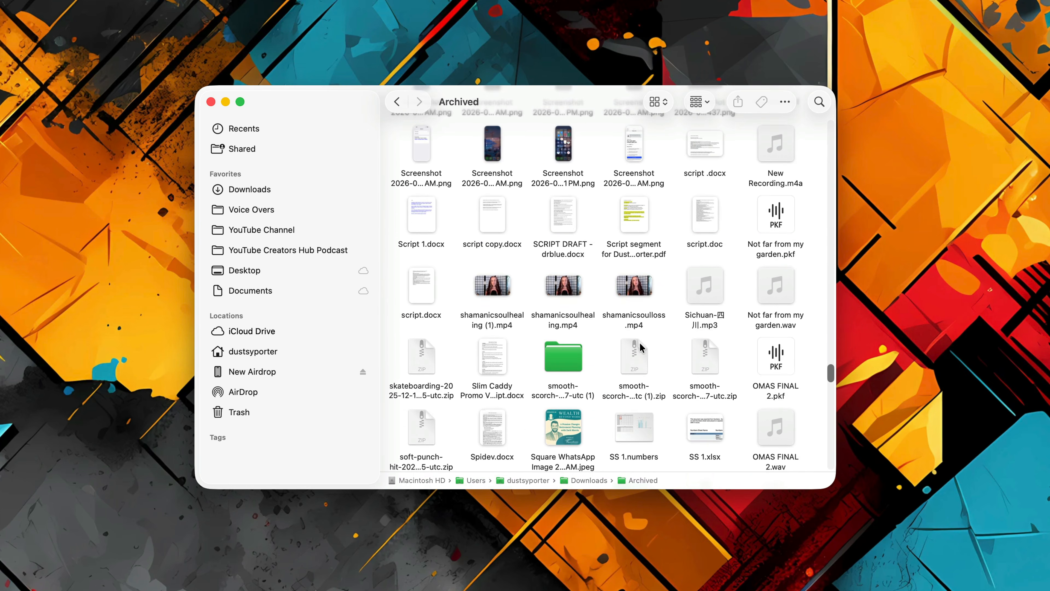
scroll(639, 345, up, 2)
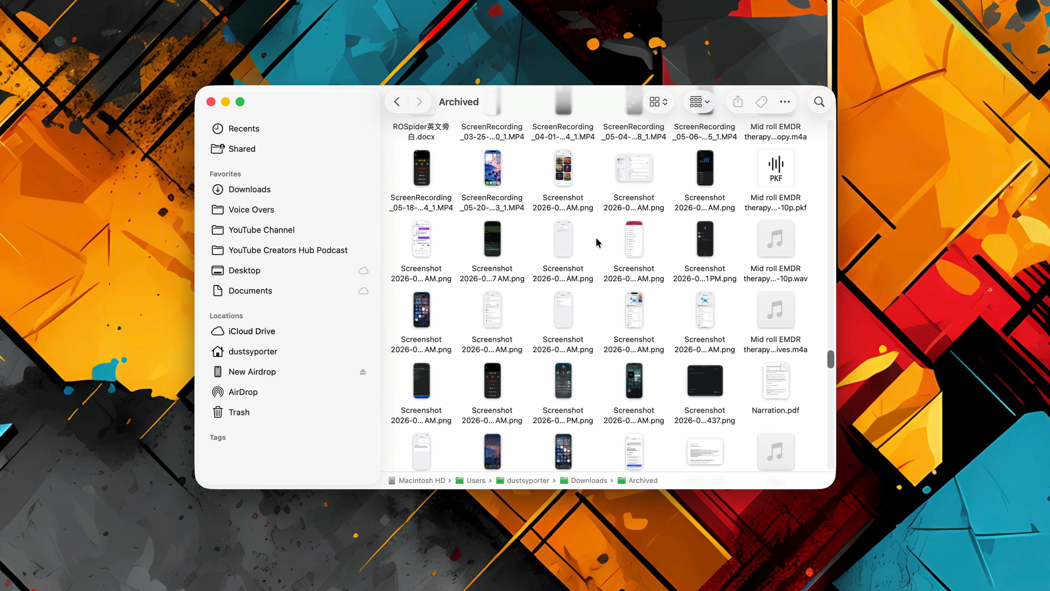
Step: Sort the files in the Archived folder by Kind and look through the grouped file types
right_click(596, 242)
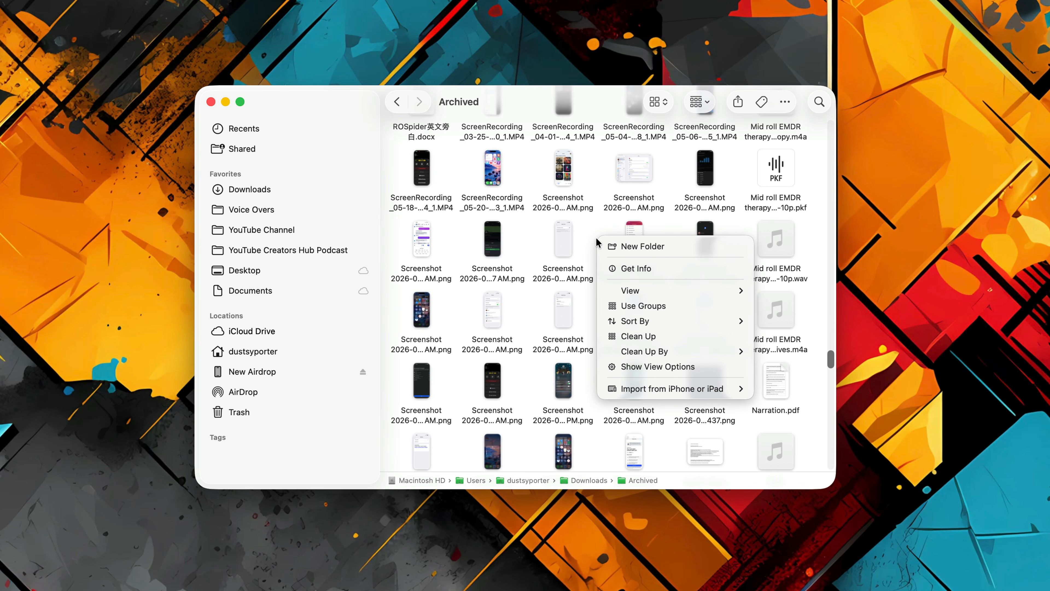
mouse_move(664, 322)
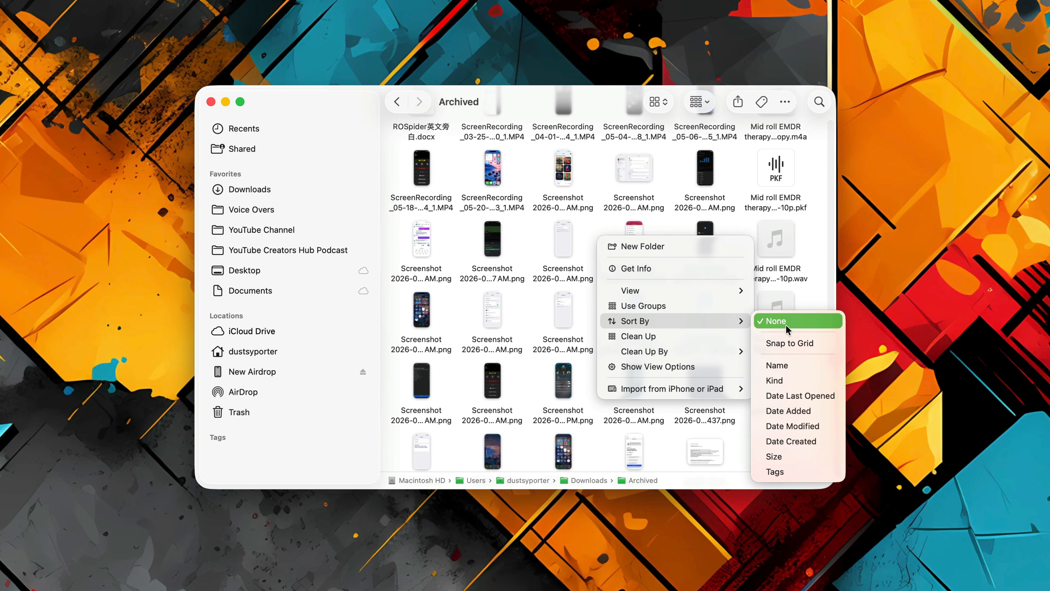
click(778, 380)
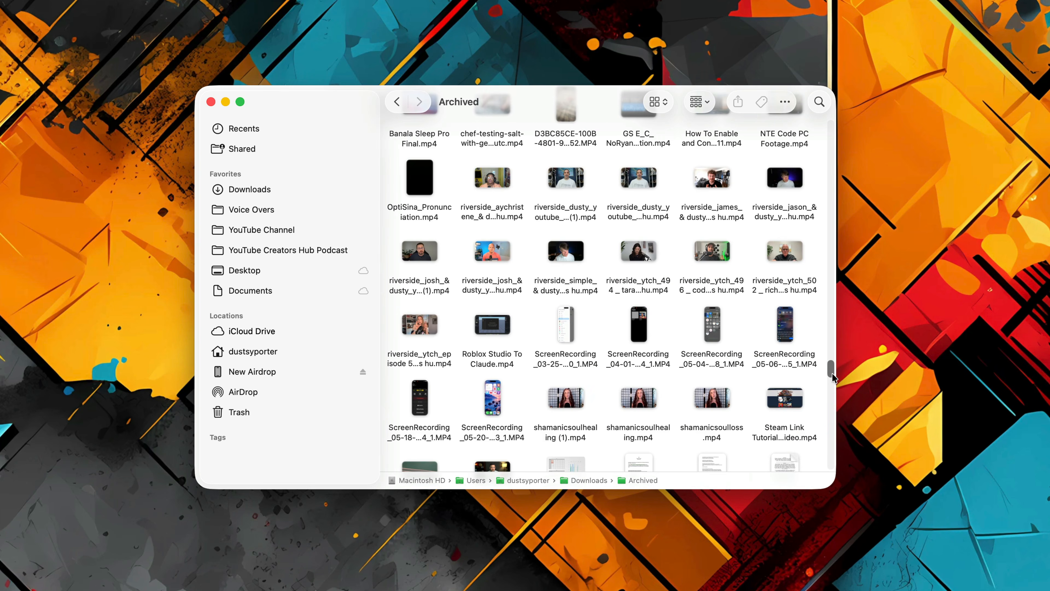
drag(832, 374, 839, 343)
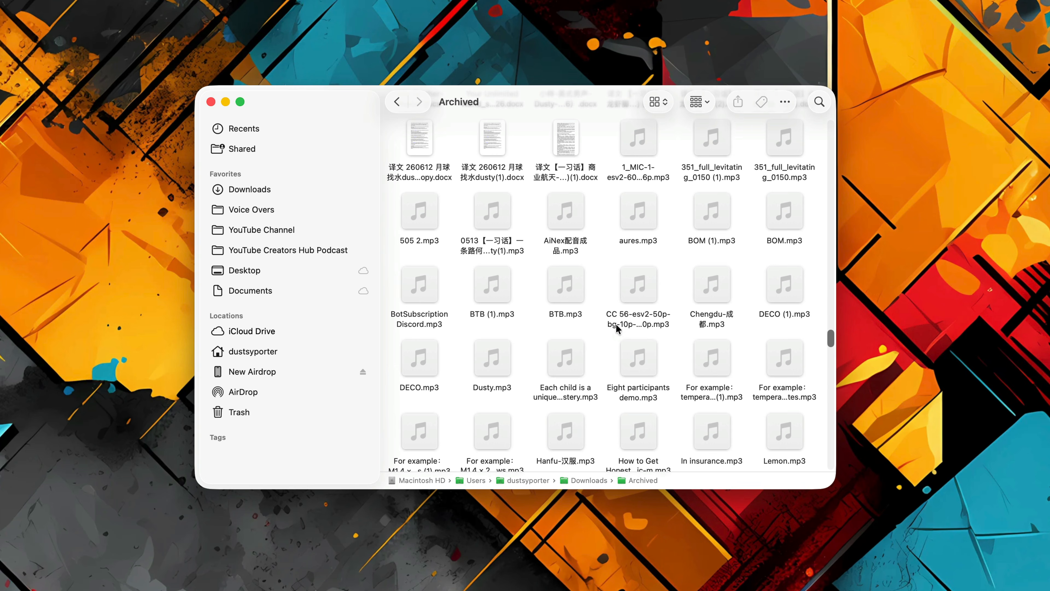
Step: Sort the files in the Archived folder by Date Last Opened and go to the start of the list
right_click(602, 266)
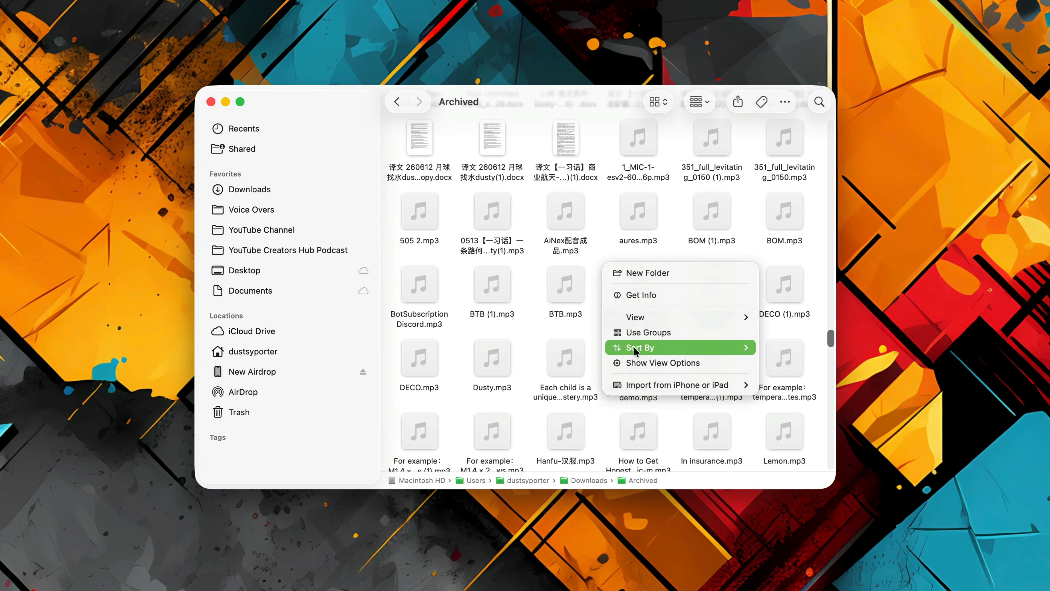
mouse_move(636, 350)
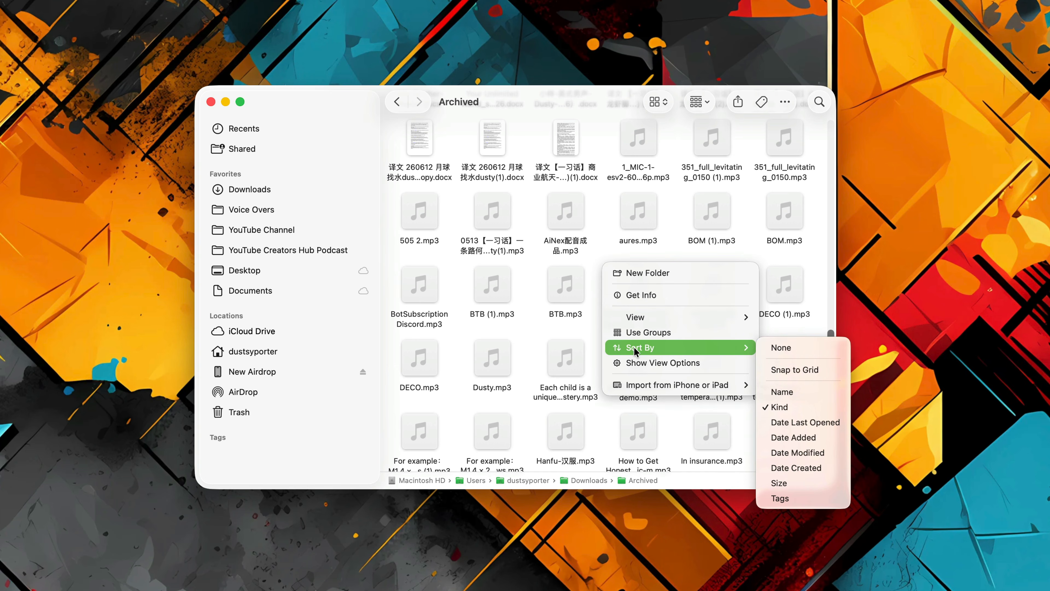
click(794, 422)
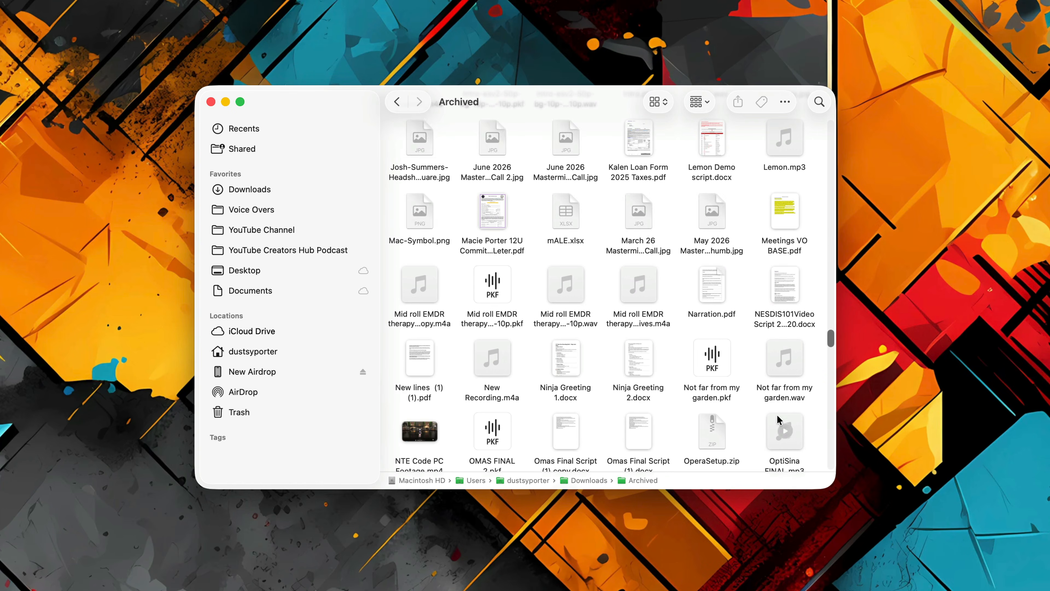
scroll(777, 420, up, 15)
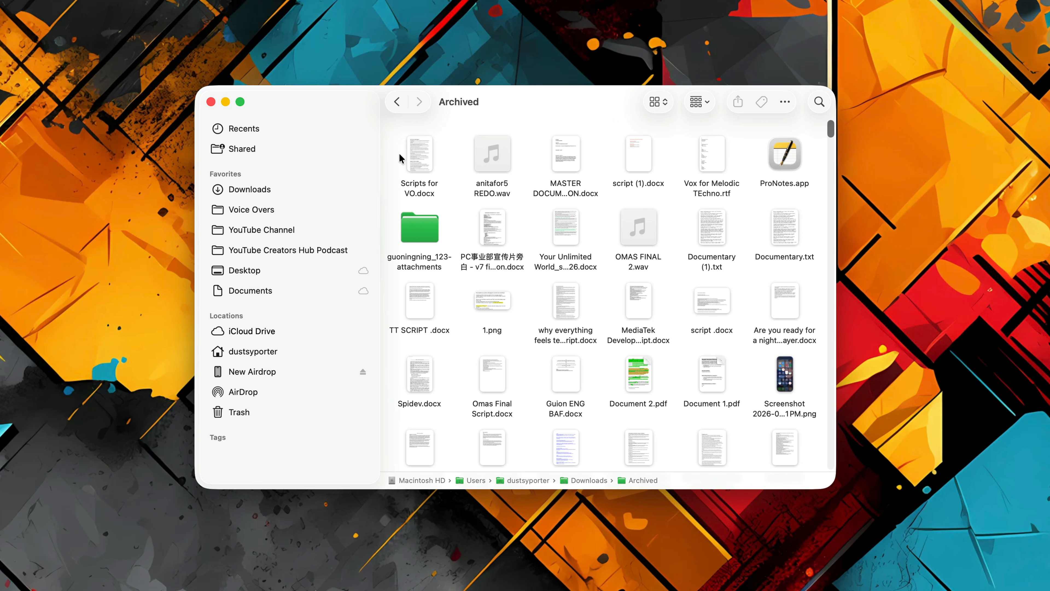
Step: Preview the Scripts for VO.docx file without opening it, and close the preview
click(417, 194)
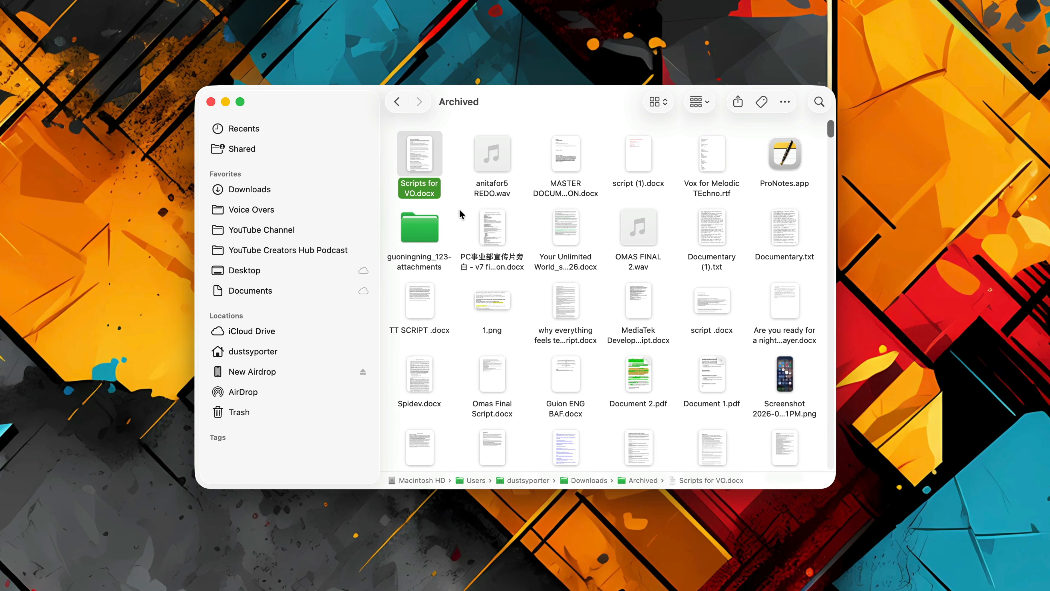
key(space)
key(space)
right_click(456, 210)
mouse_move(511, 293)
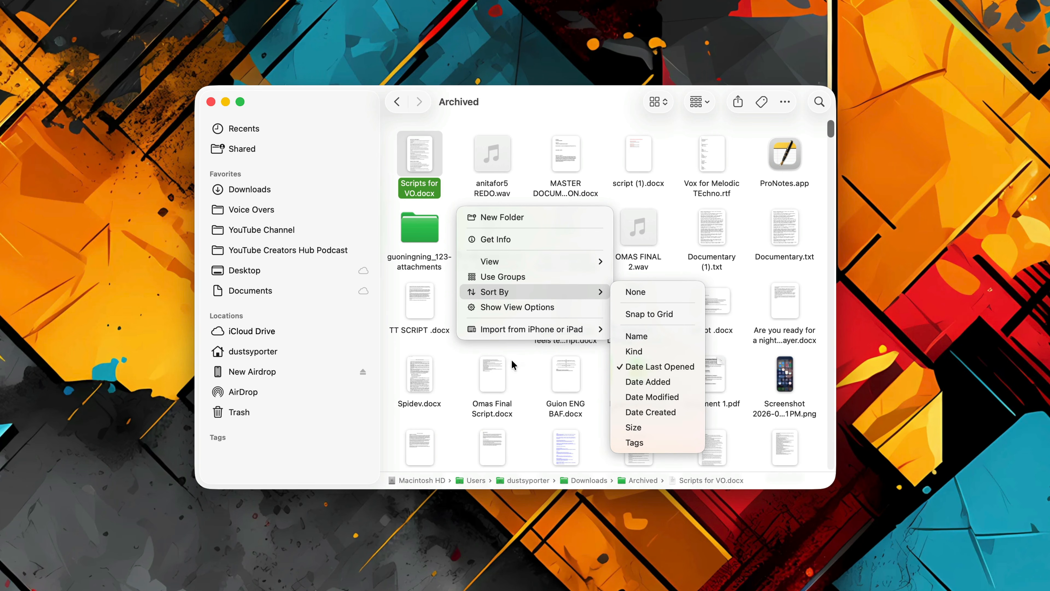
click(467, 363)
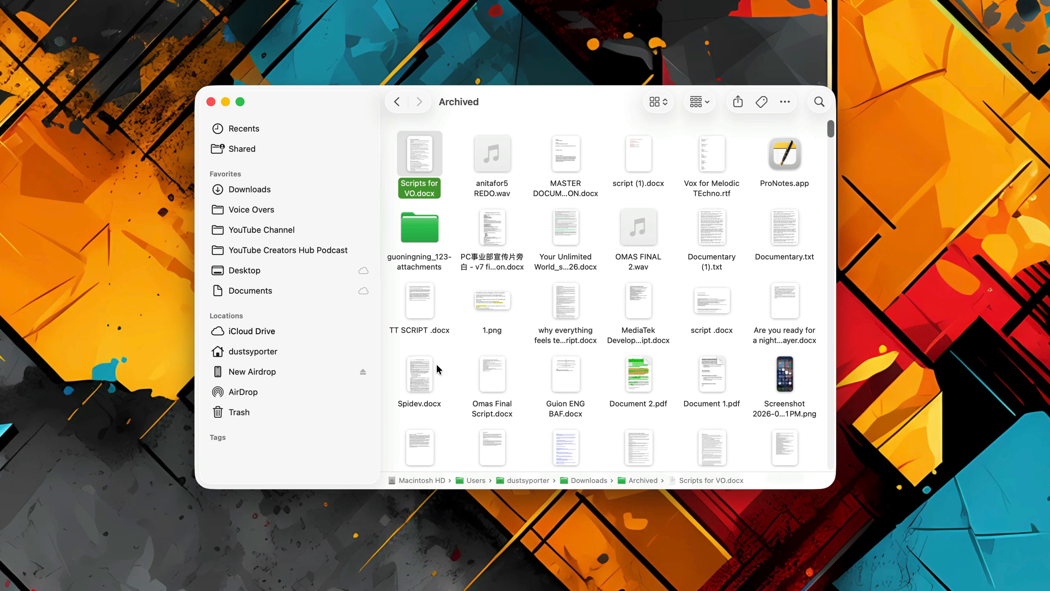
Step: Create a new green tag named House and assign it to the TT SCRIPT .docx file
key(Down)
key(Down)
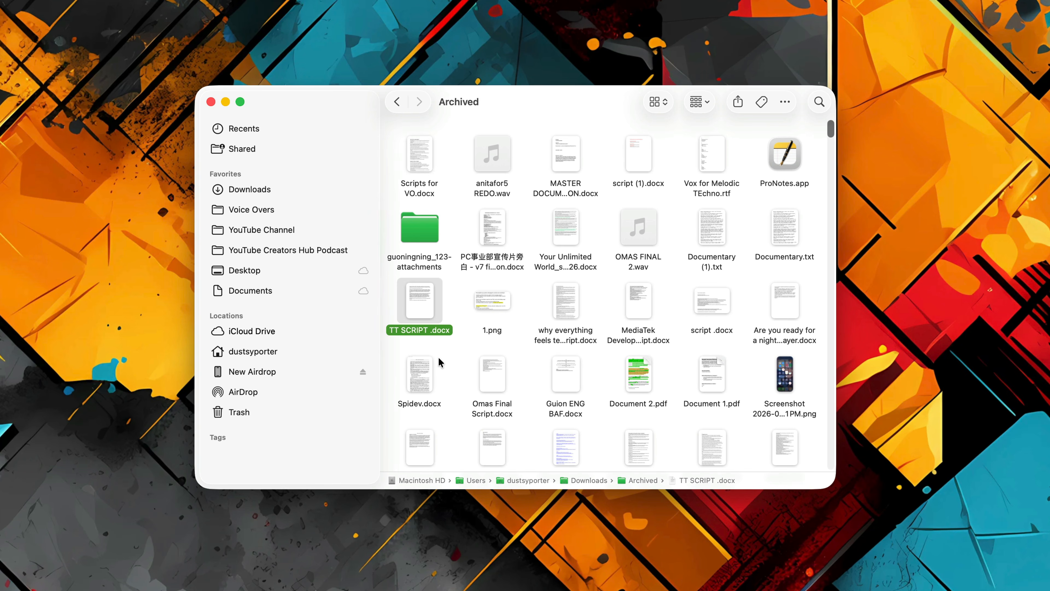
right_click(421, 332)
click(458, 555)
text(House)
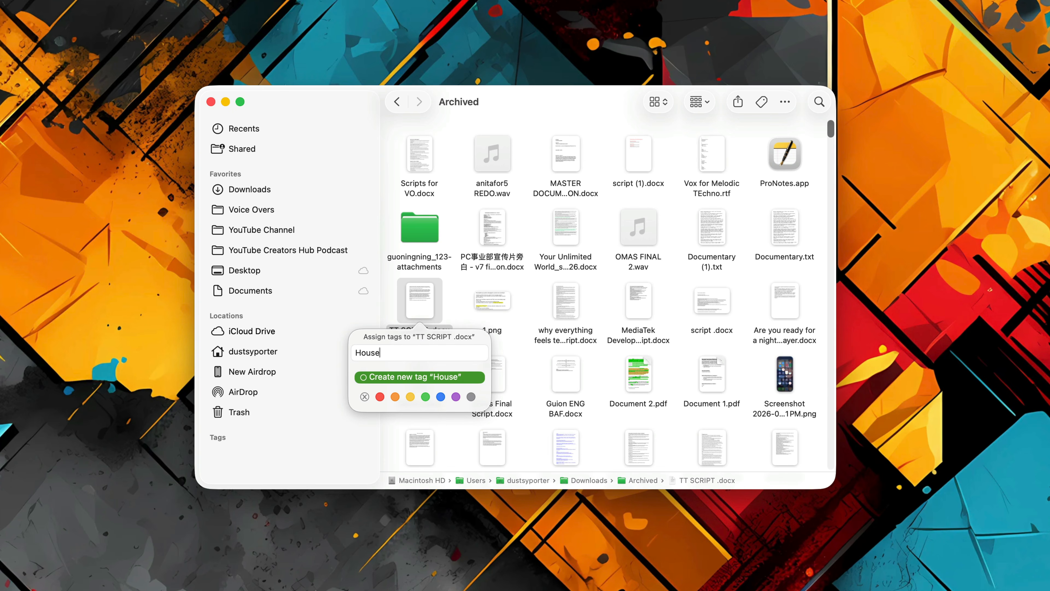
click(426, 397)
click(392, 376)
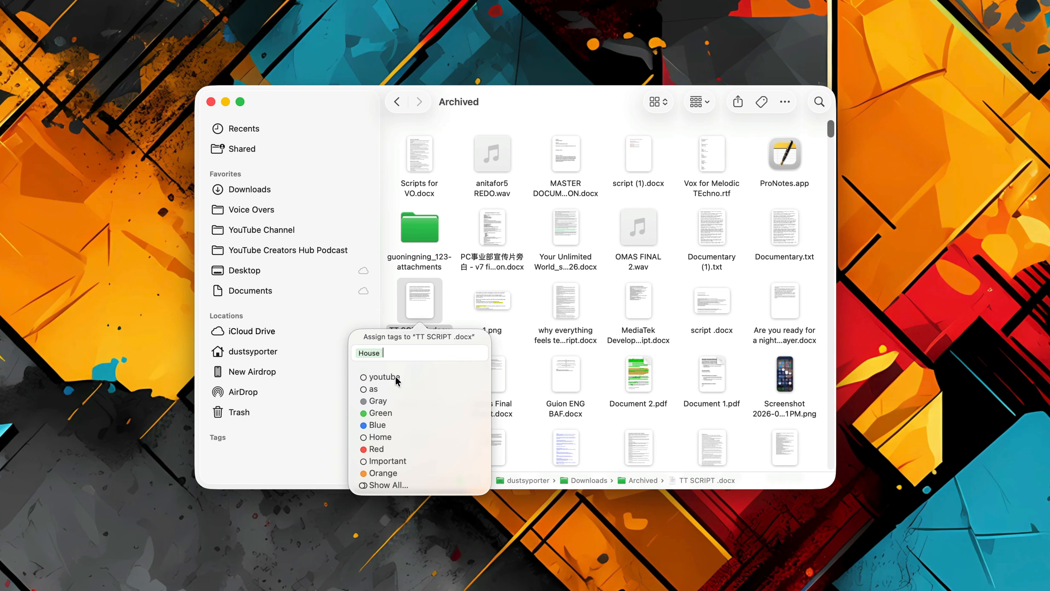
key(Return)
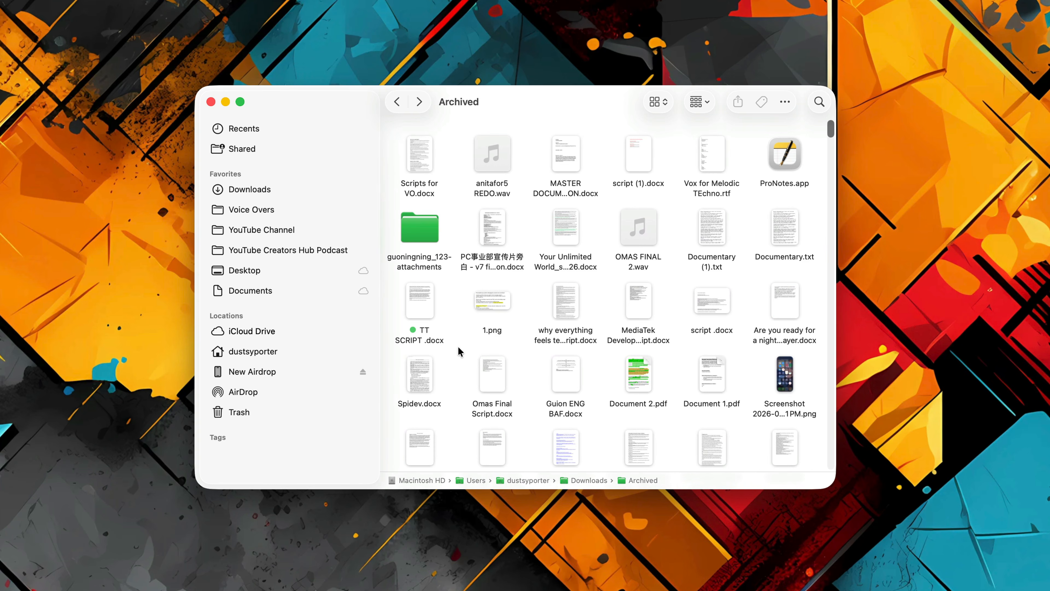
Step: Assign the existing House tag to the 1.png file and deselect the file
right_click(492, 331)
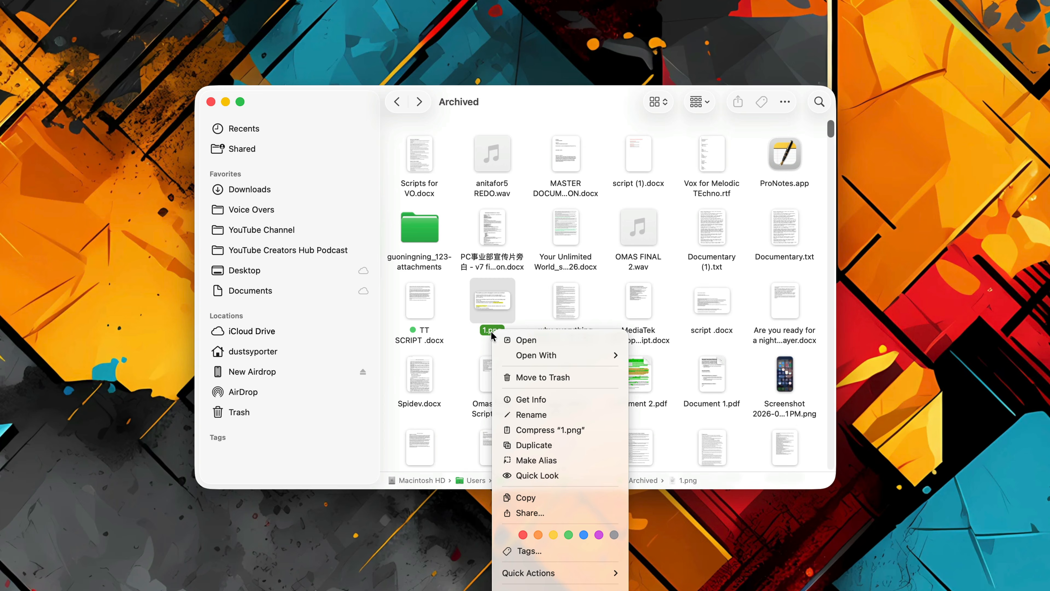
click(523, 554)
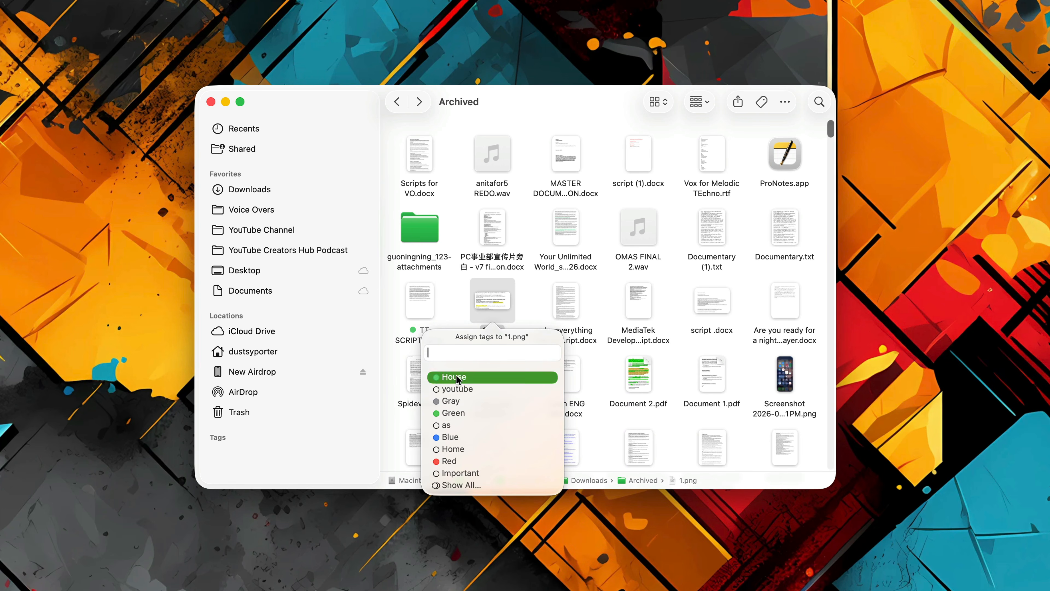
click(455, 377)
key(Return)
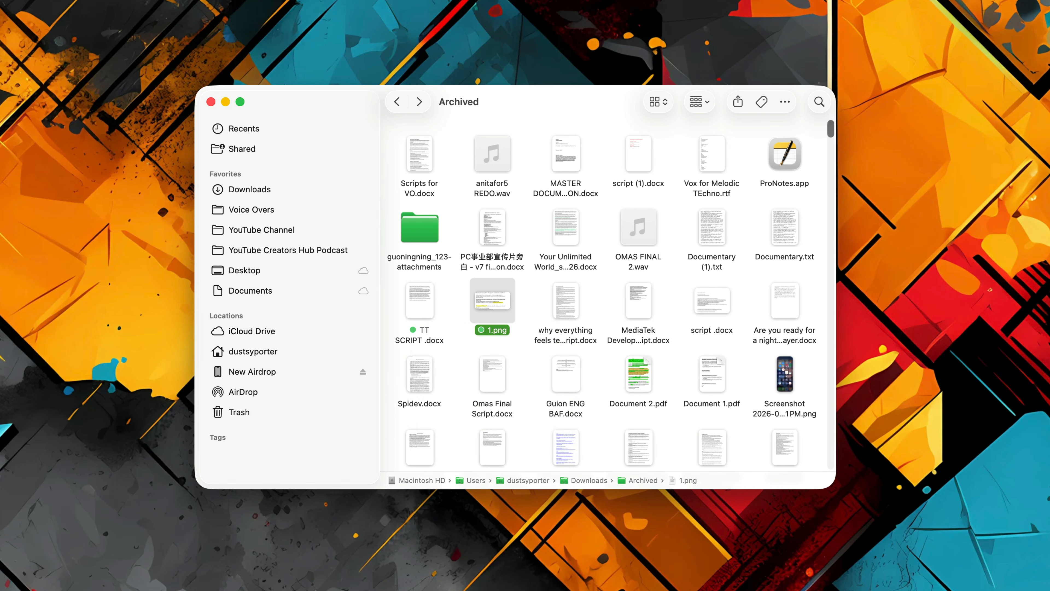
click(450, 338)
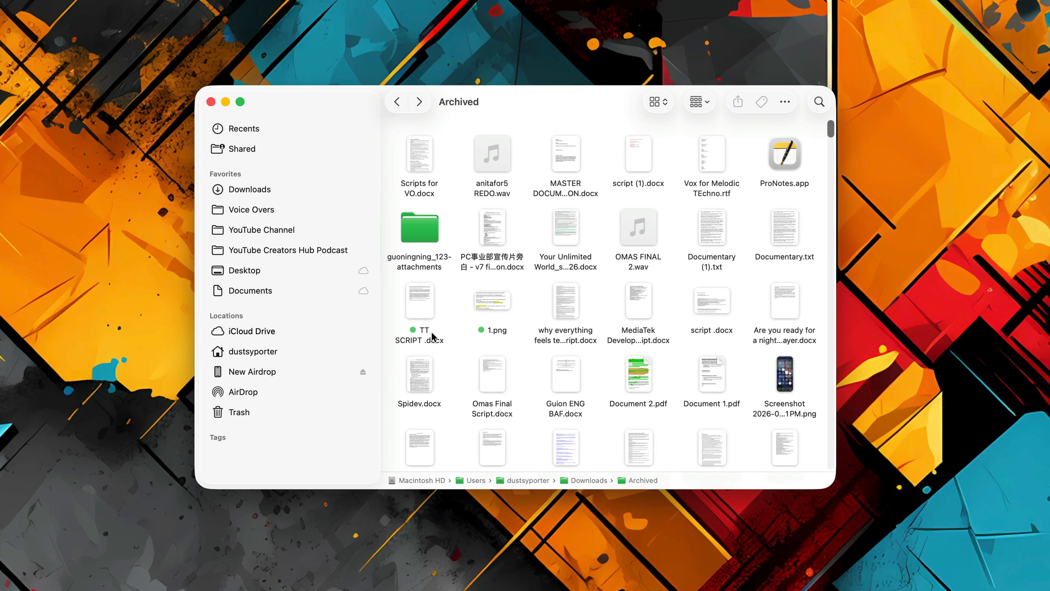
Step: View the Archived folder as a list, as columns and as a gallery, and return it to icon view
click(661, 104)
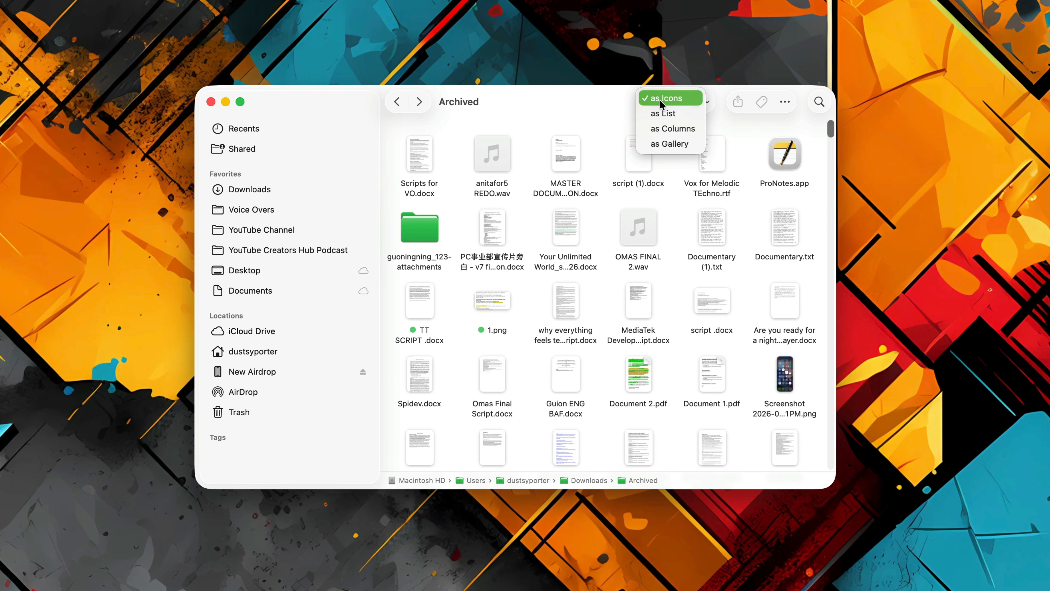
click(664, 113)
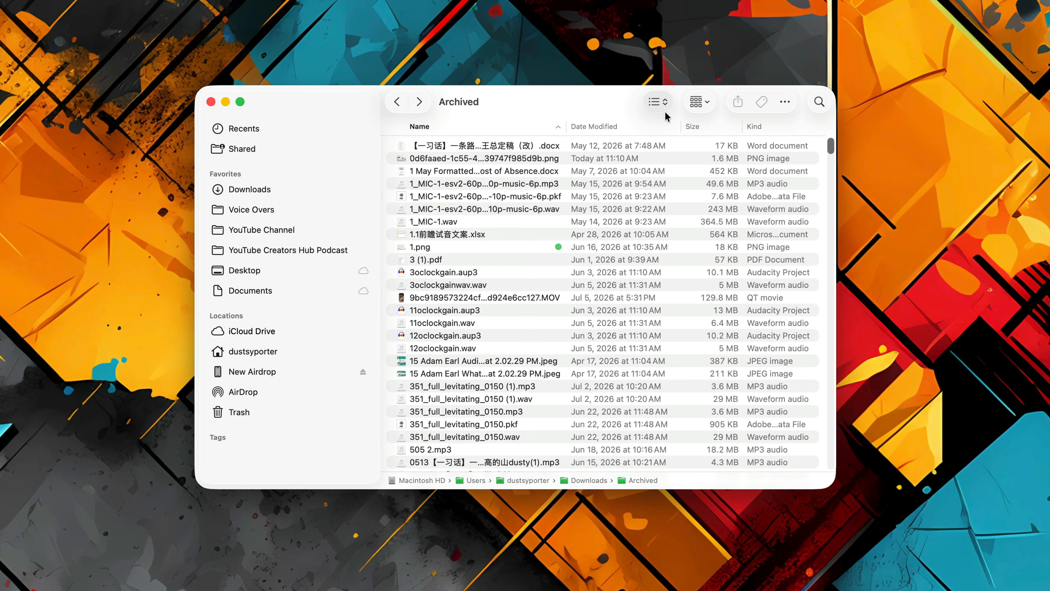
click(660, 103)
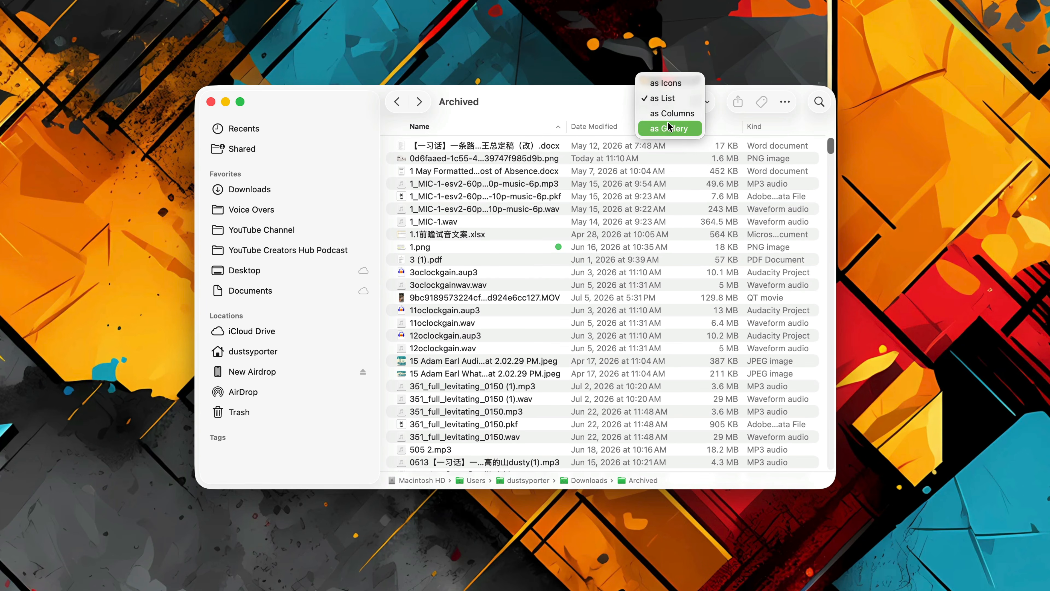
click(669, 116)
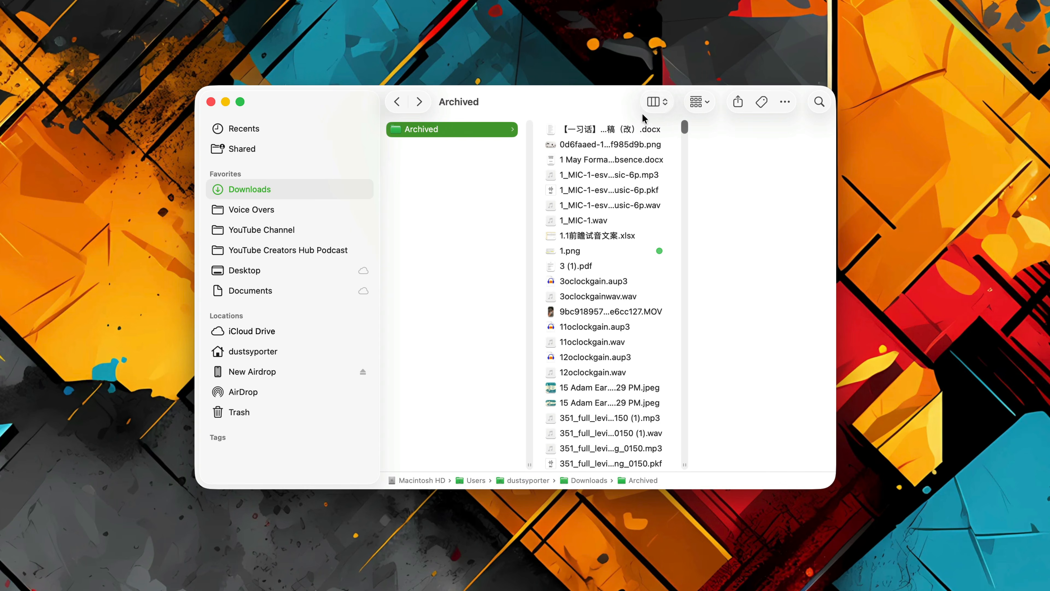
click(651, 102)
click(661, 116)
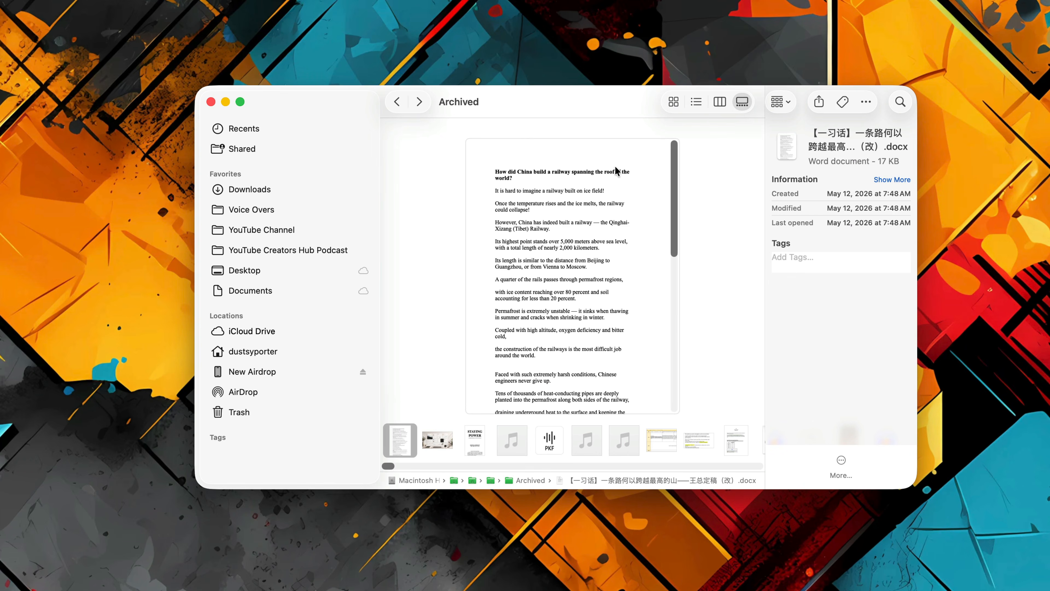
click(673, 103)
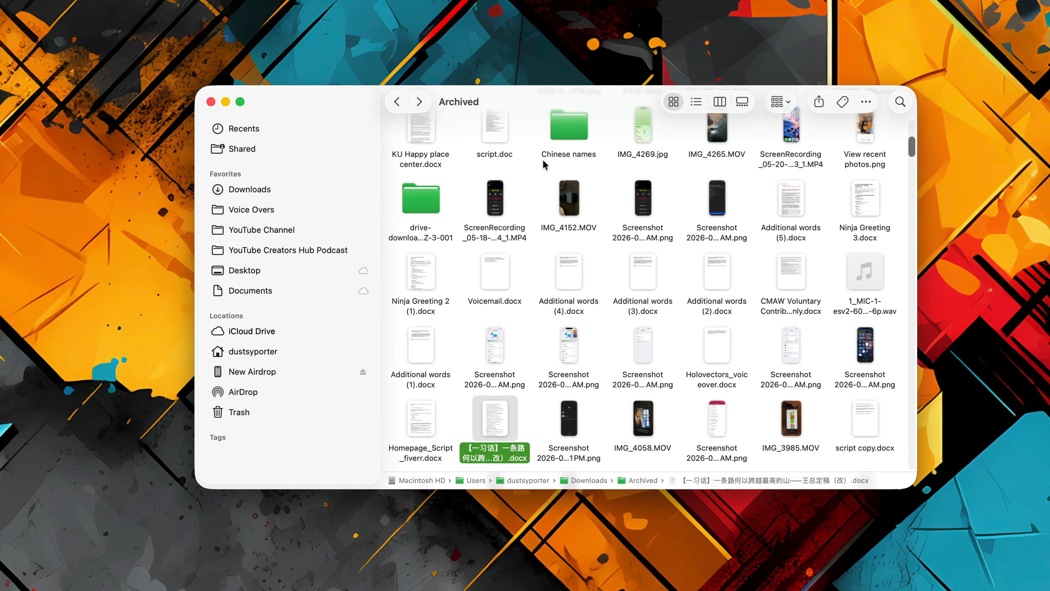
Step: Batch rename seven audio files in the Voice Overs folder using Format with Name and Index and the custom name Voice Files
click(285, 214)
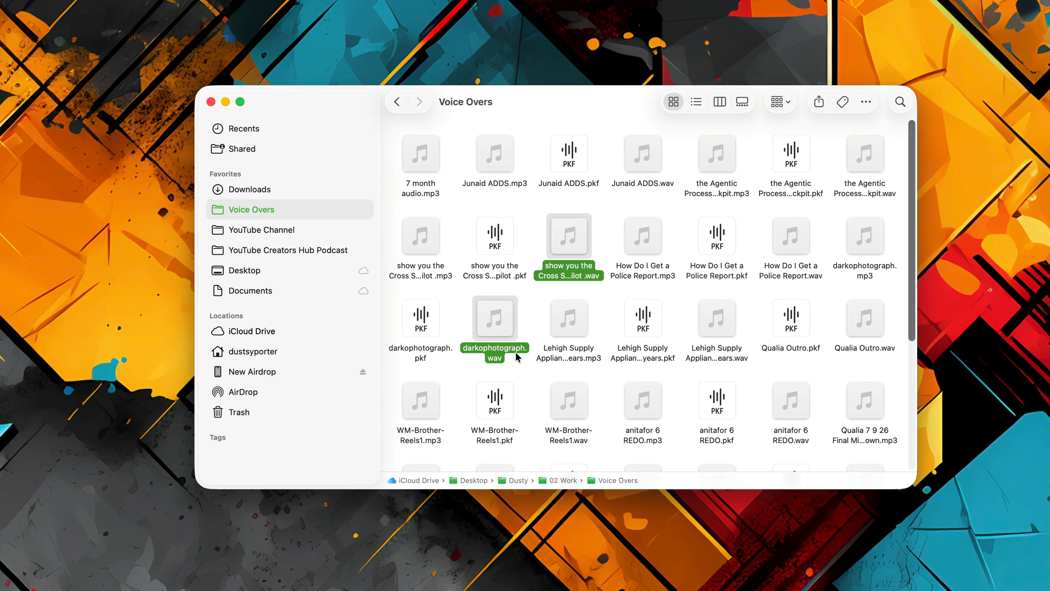
super+click(637, 398)
super+click(791, 435)
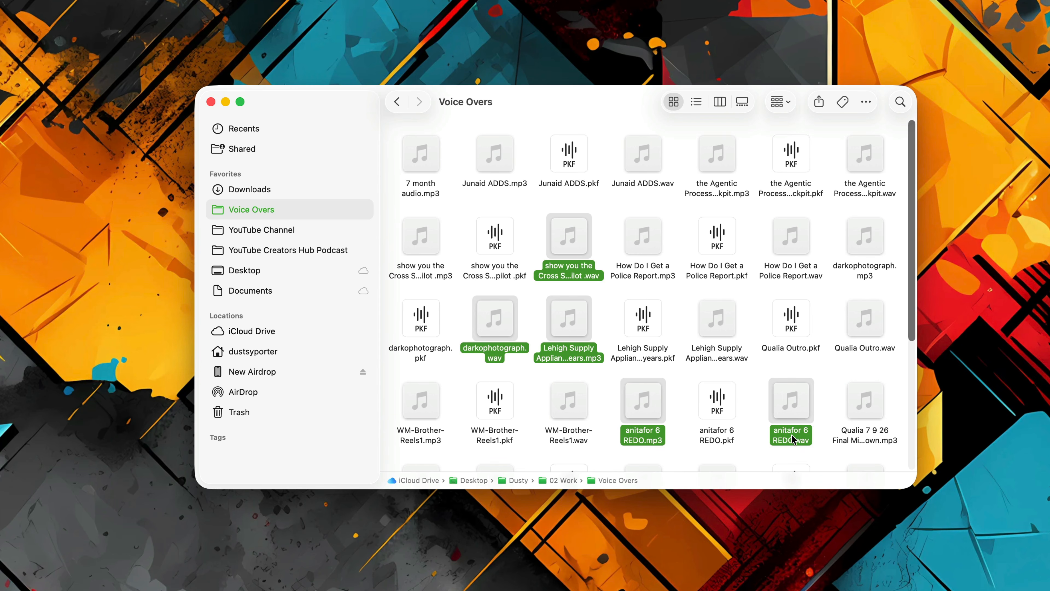
super+click(856, 344)
super+click(861, 273)
right_click(566, 270)
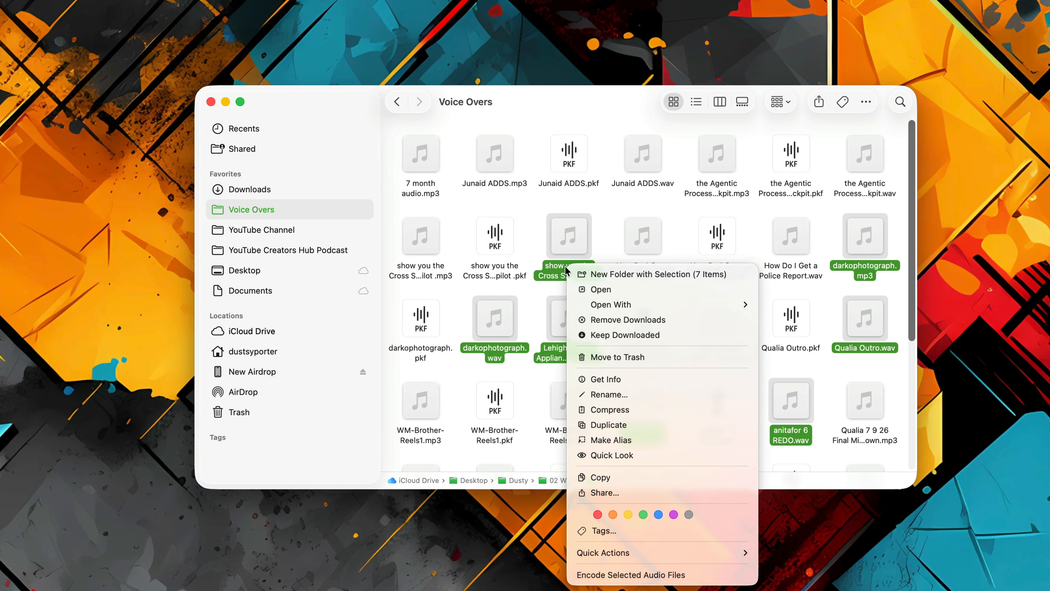
click(607, 394)
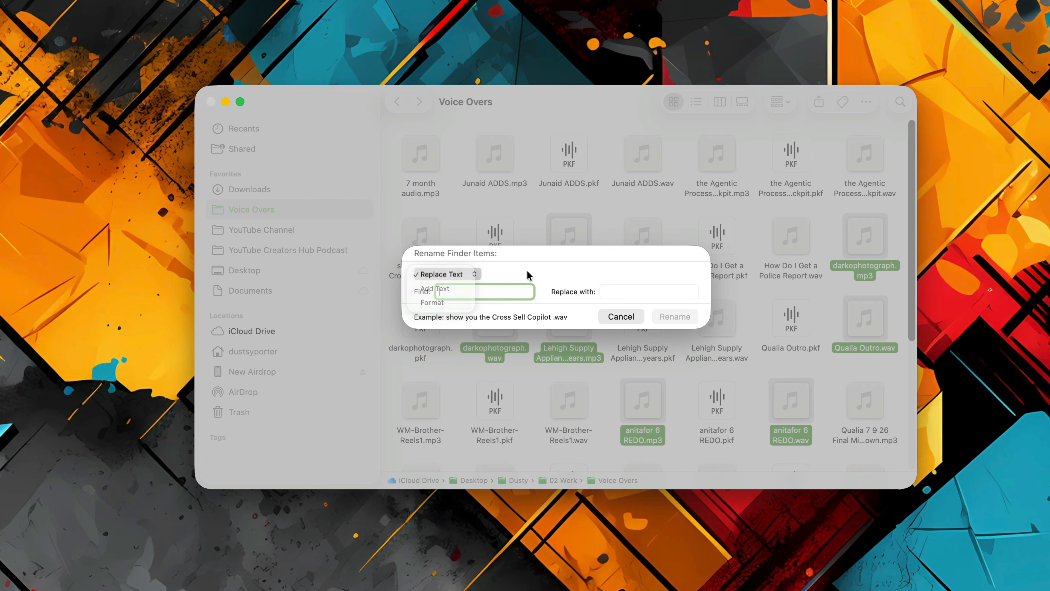
click(464, 274)
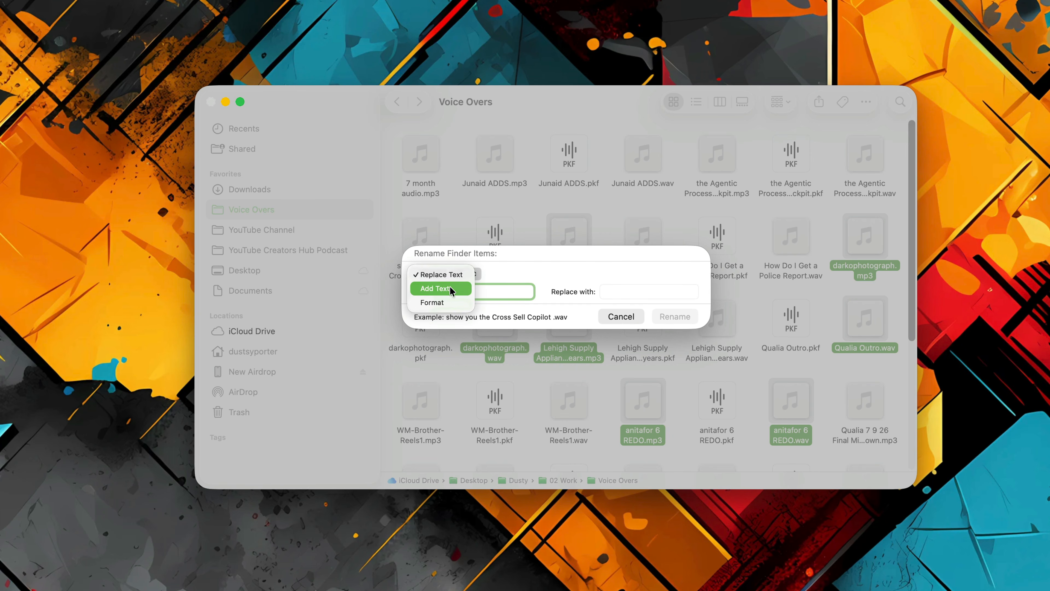
click(439, 302)
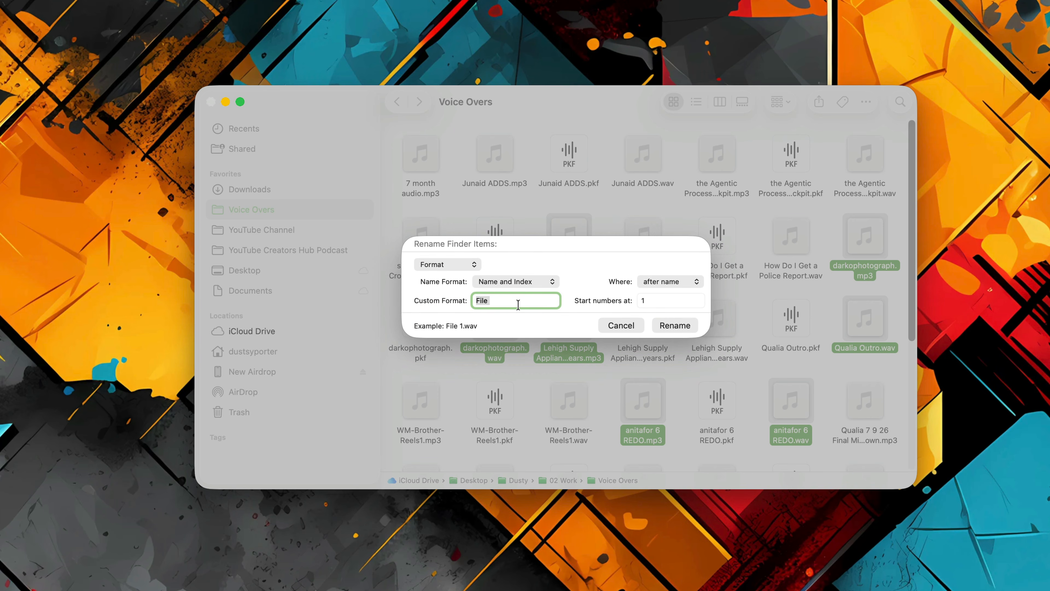
text(Voice Files)
click(677, 326)
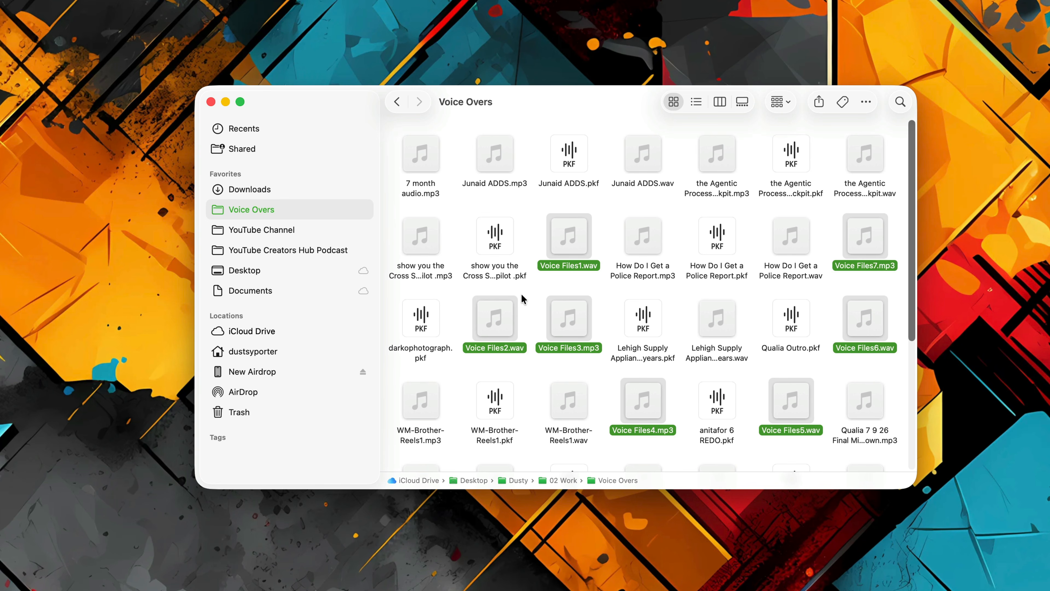
click(526, 295)
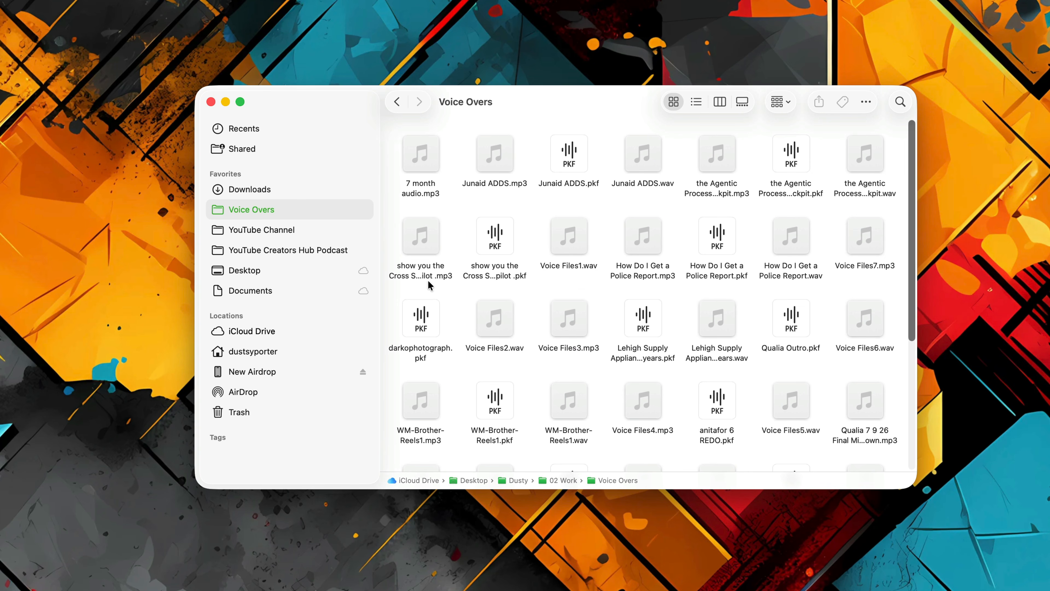
right_click(416, 270)
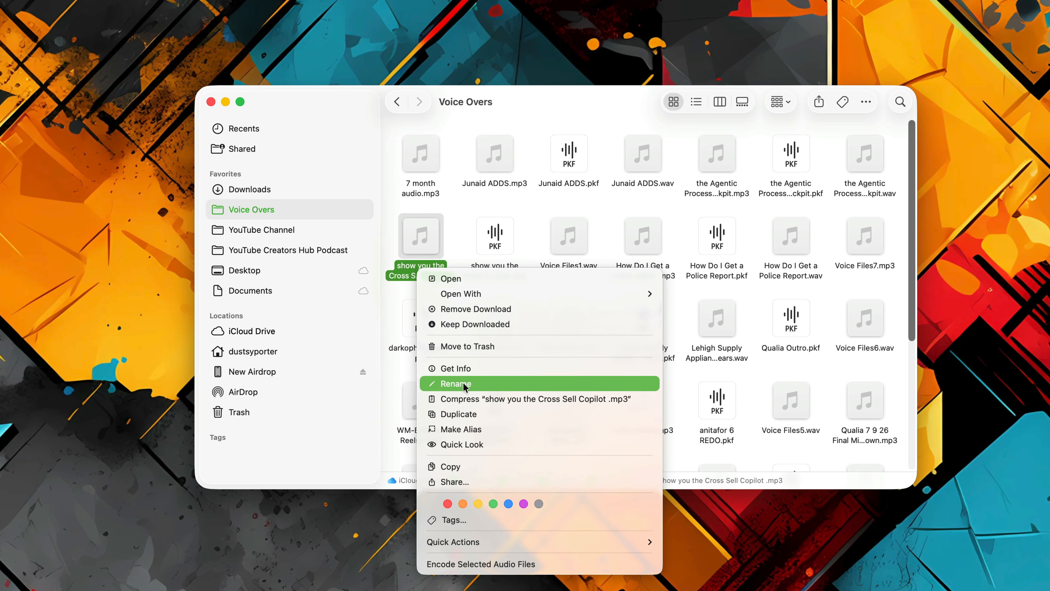
click(679, 236)
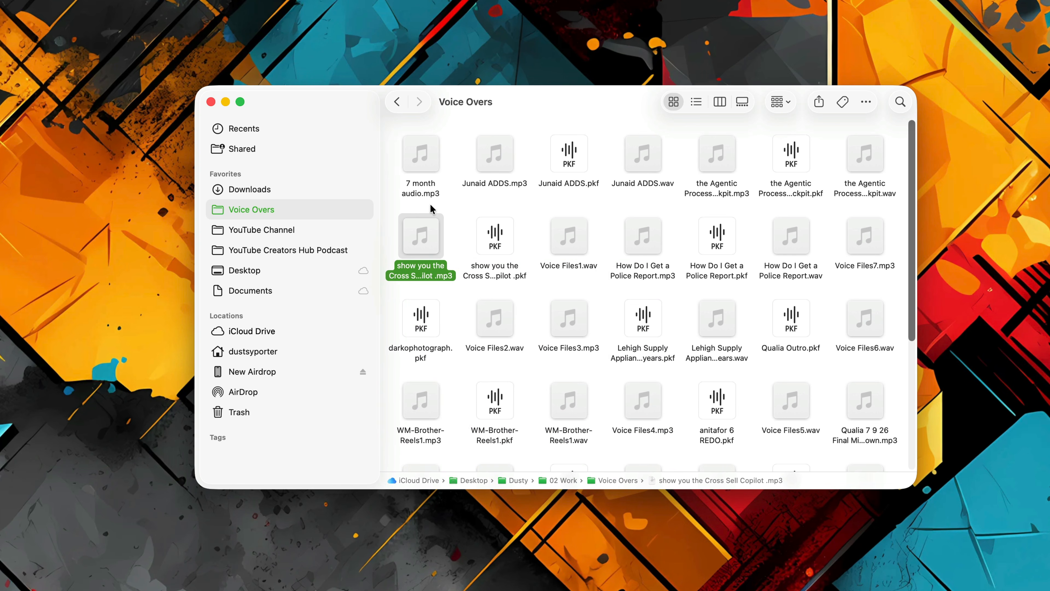
Step: Examine the file information of 7 month audio.mp3, and close the info window
right_click(420, 190)
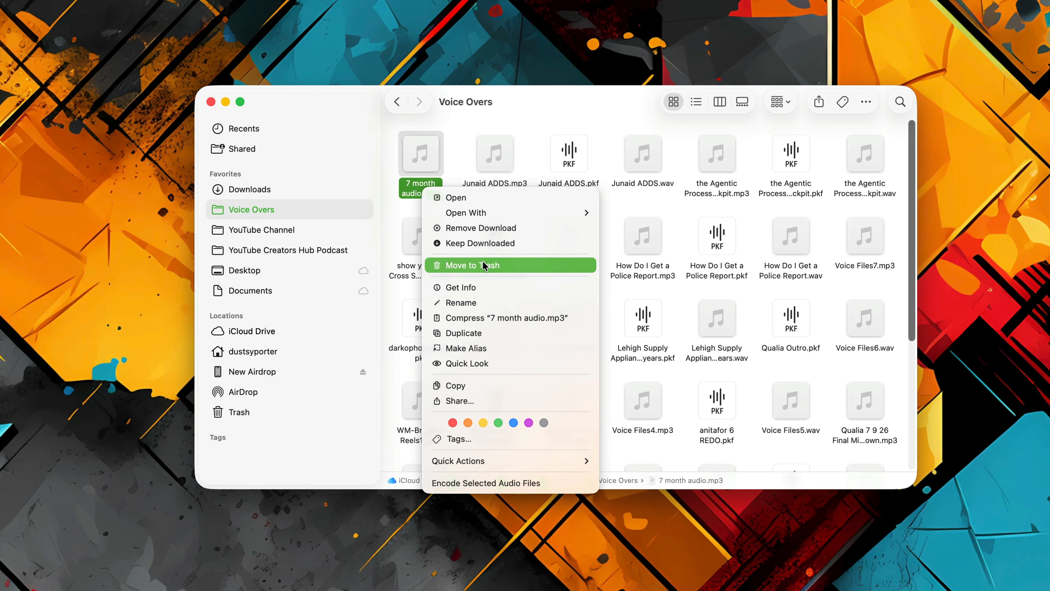
click(475, 288)
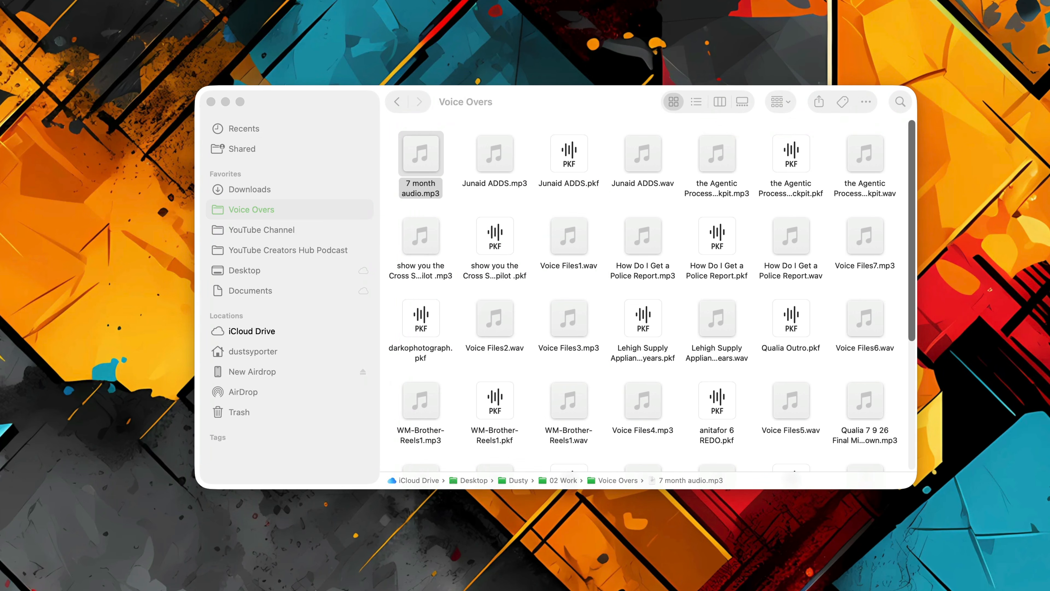
drag(0, 0, 385, 58)
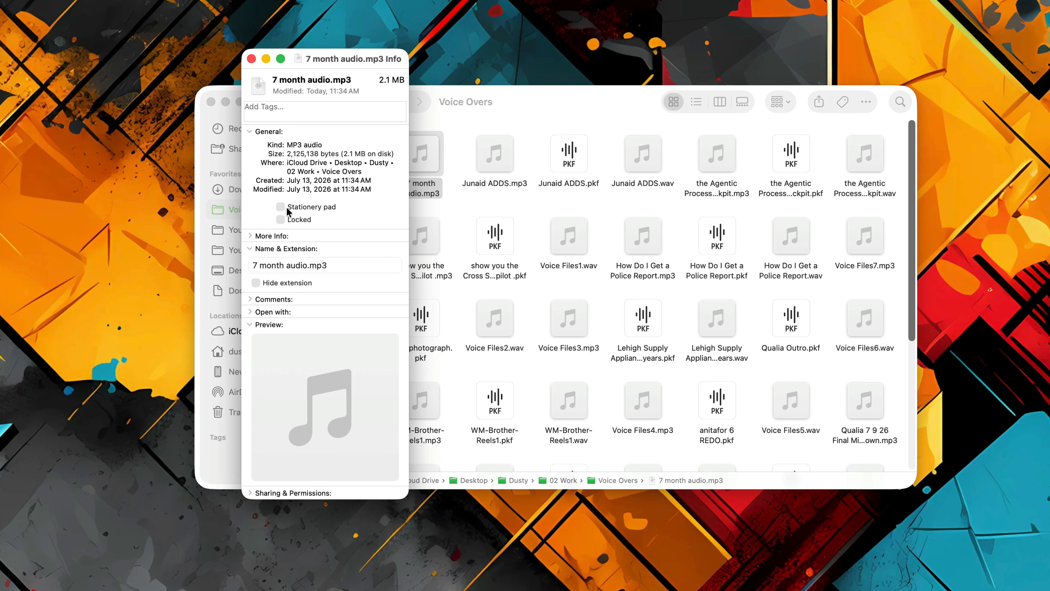
click(251, 58)
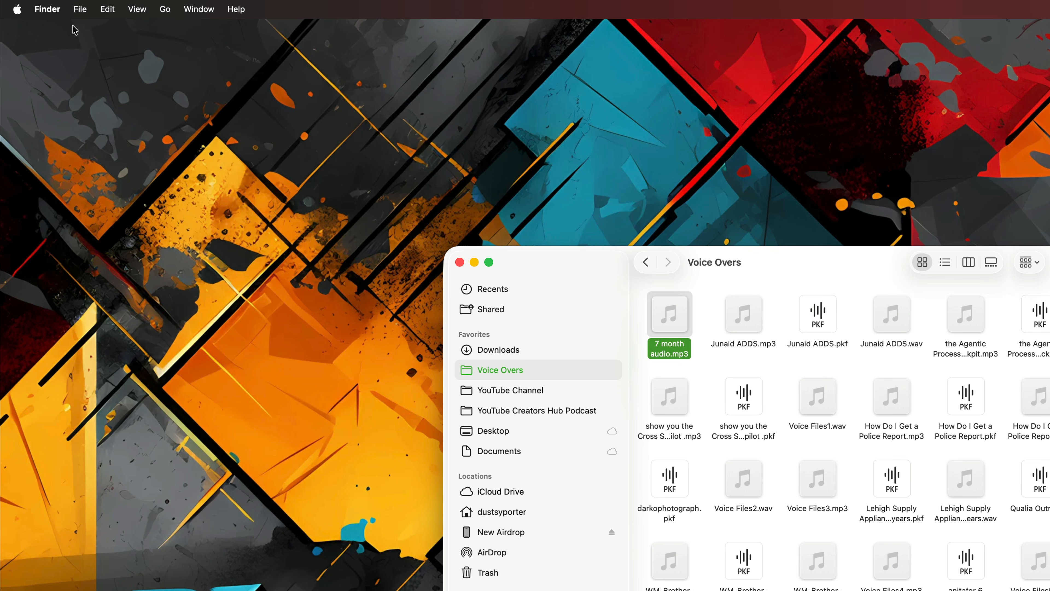
Step: Create a new Smart Folder and move its window fully into view
click(83, 10)
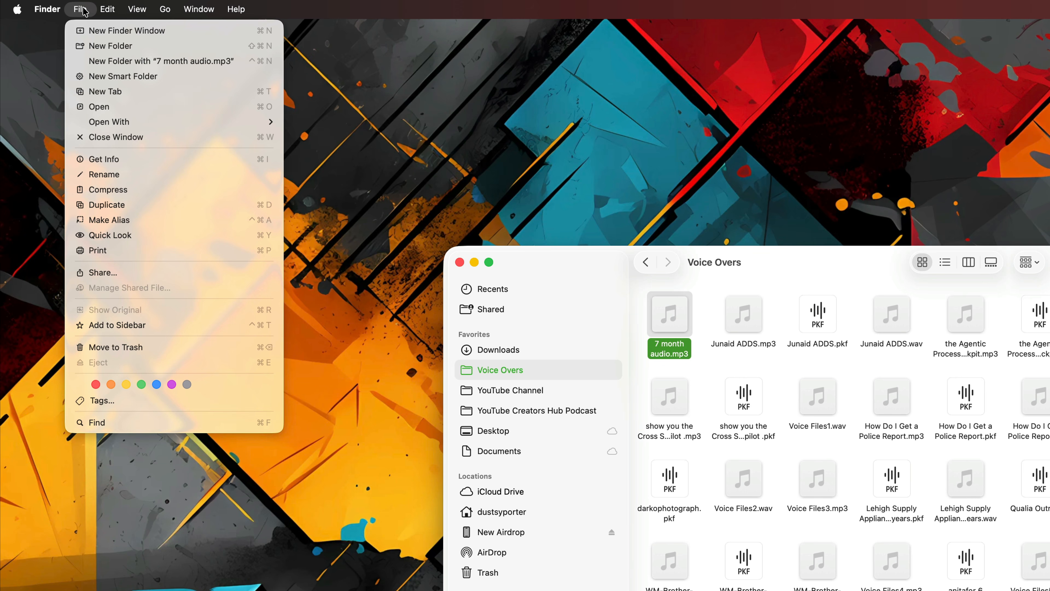
click(119, 77)
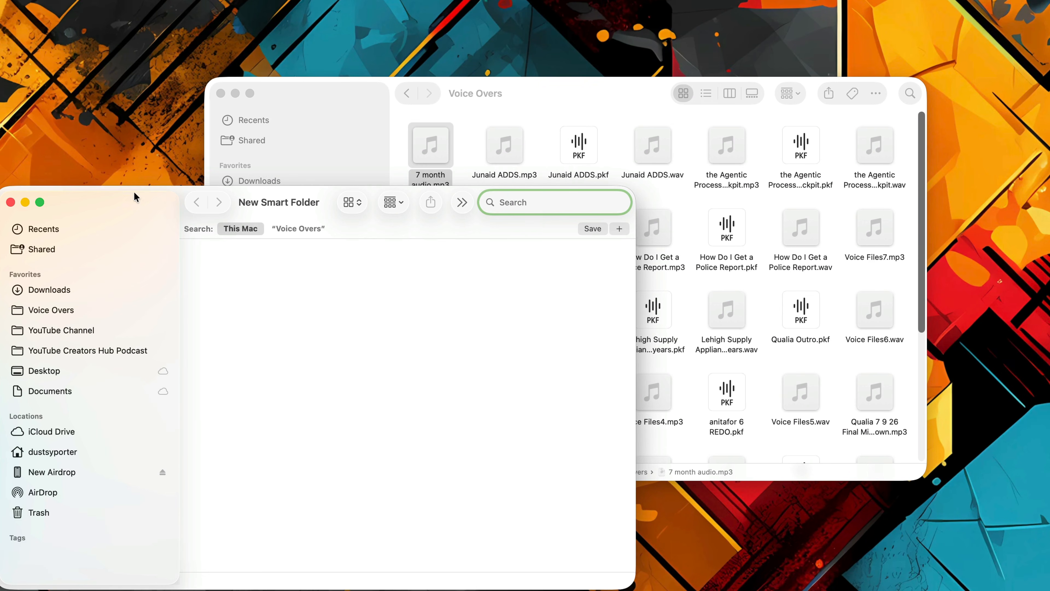
drag(134, 196, 278, 131)
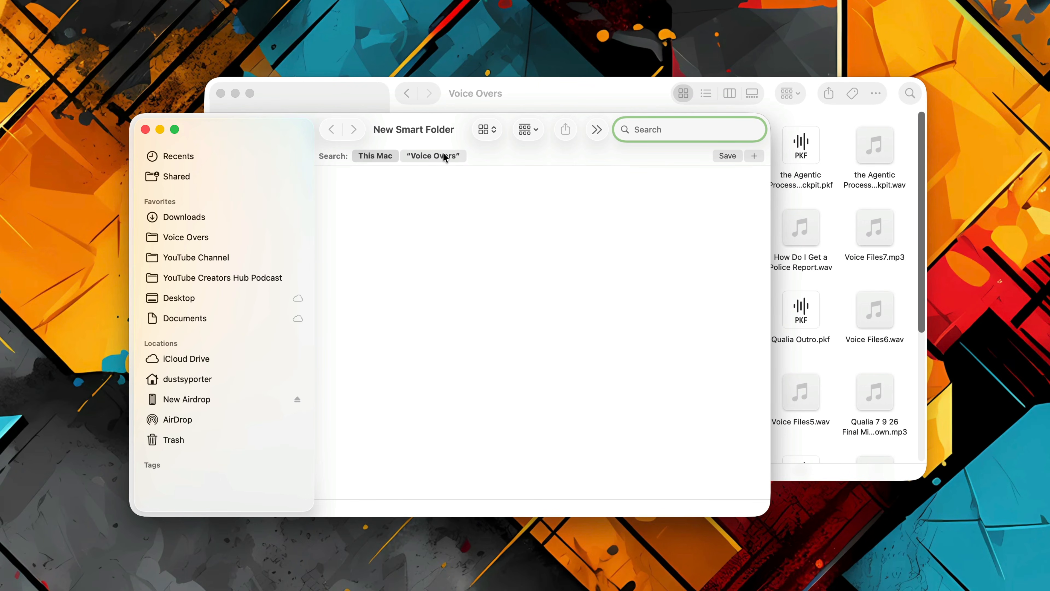
click(400, 187)
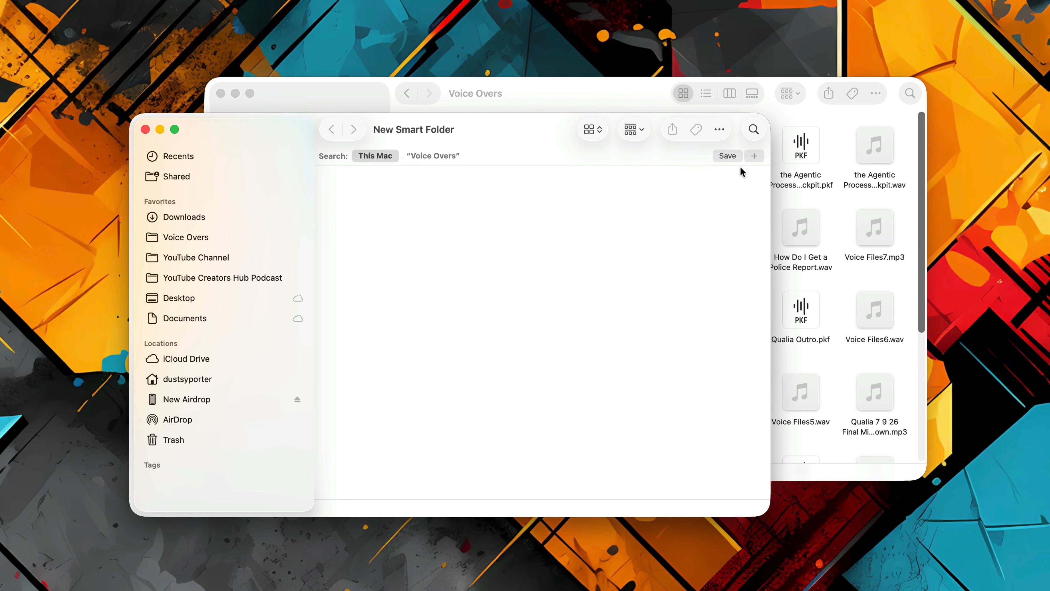
Step: Add a search criterion to the Smart Folder so that Kind is PDF
click(759, 155)
click(351, 176)
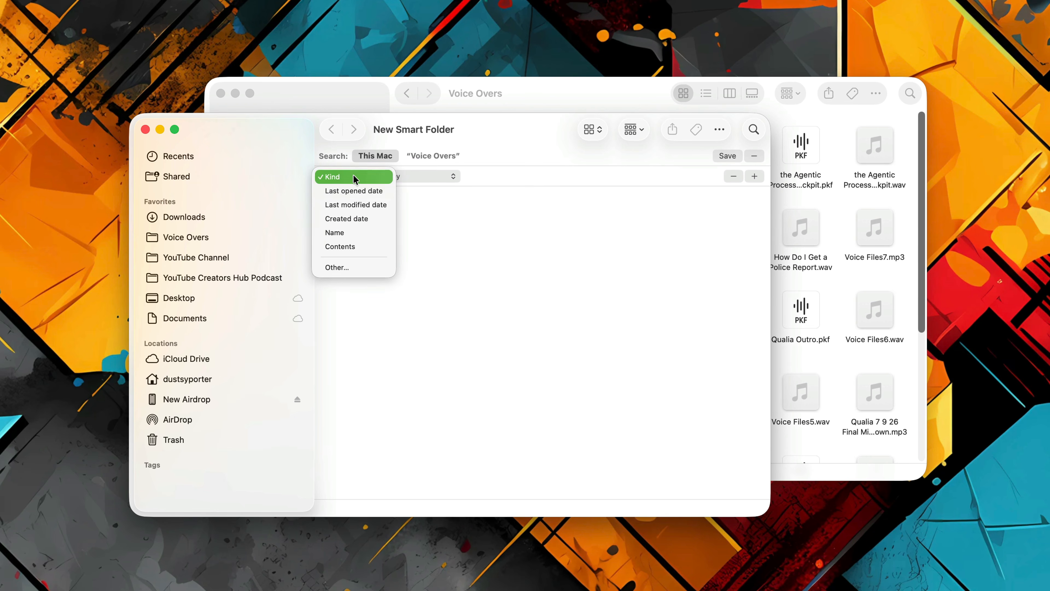
click(356, 177)
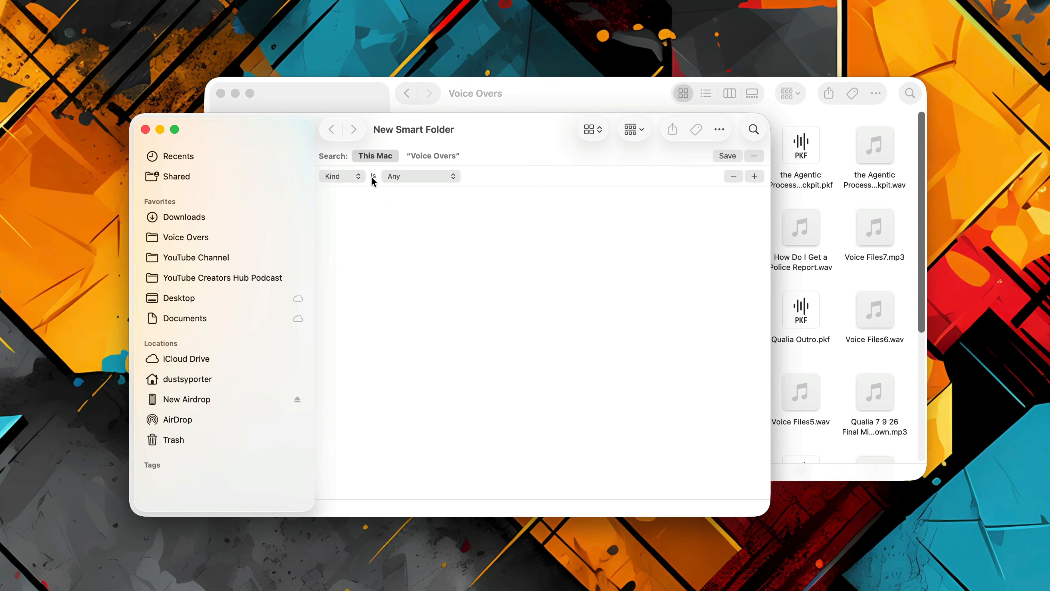
click(412, 178)
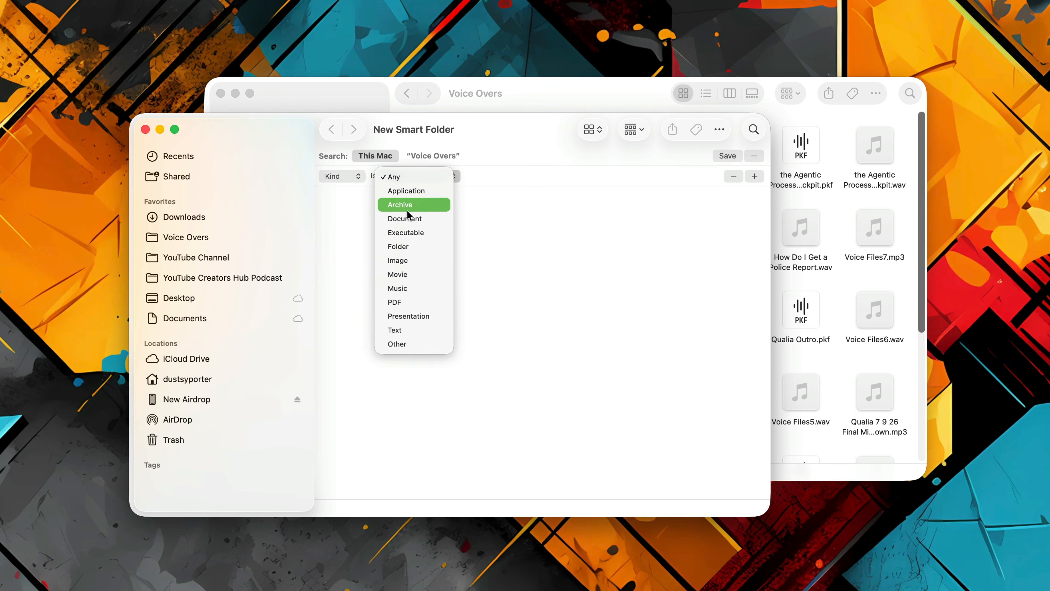
click(411, 302)
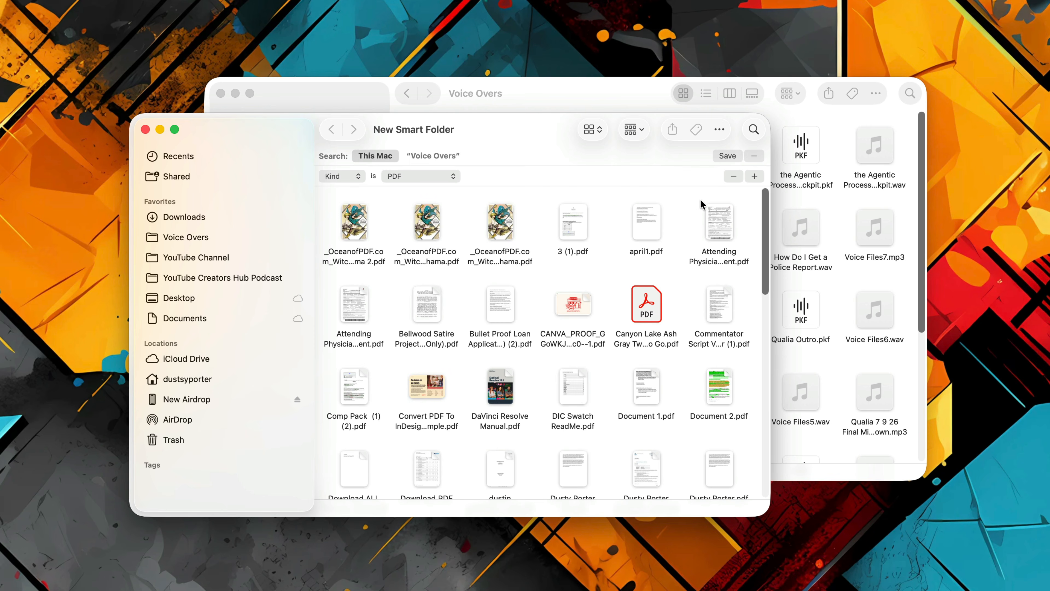
Step: Add a second criterion to the Smart Folder for a last opened date within the last 30 days
click(755, 176)
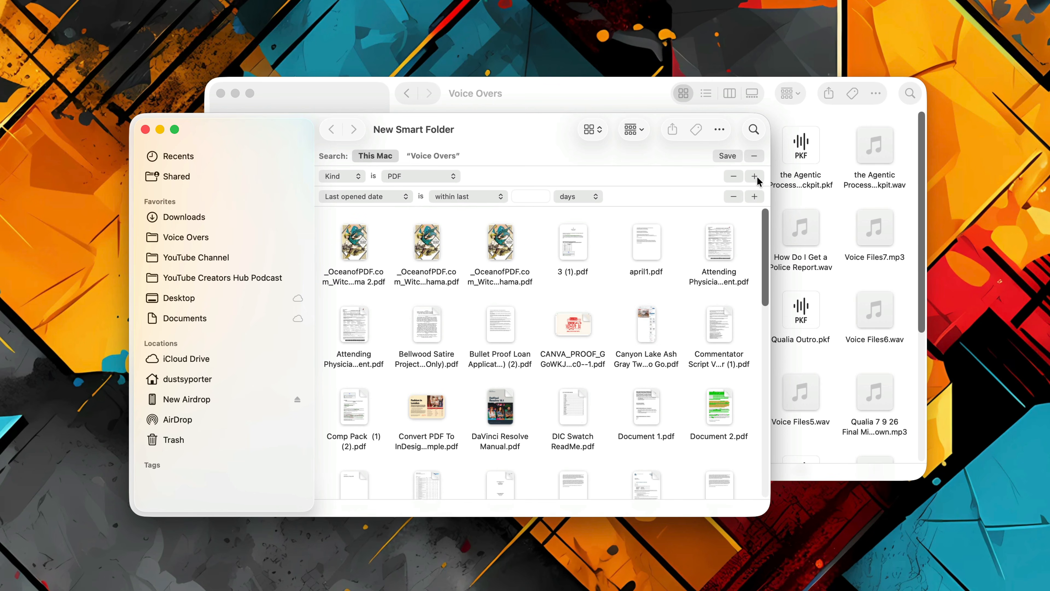
click(367, 196)
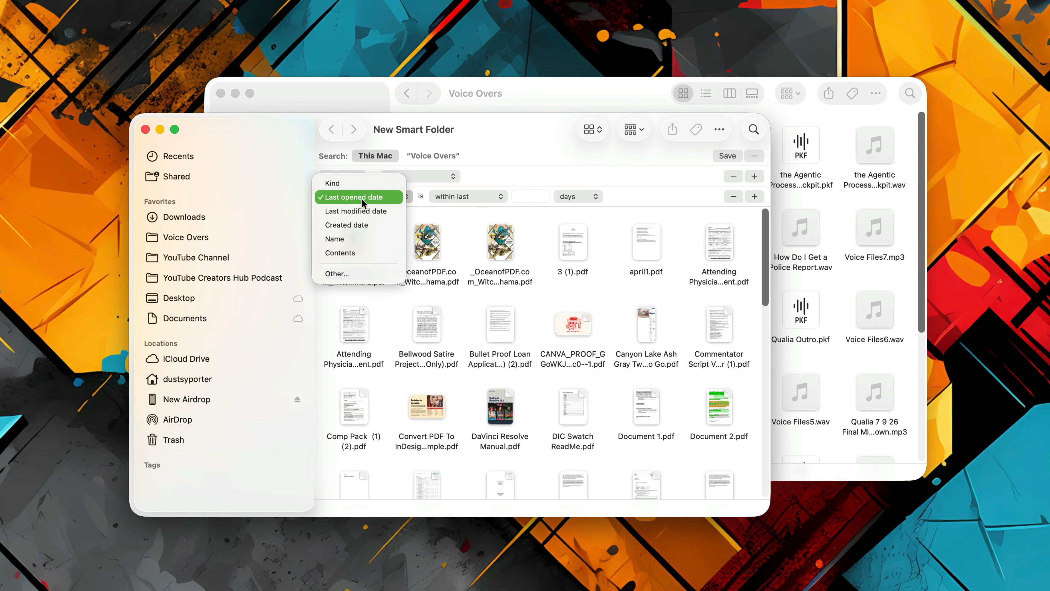
click(367, 197)
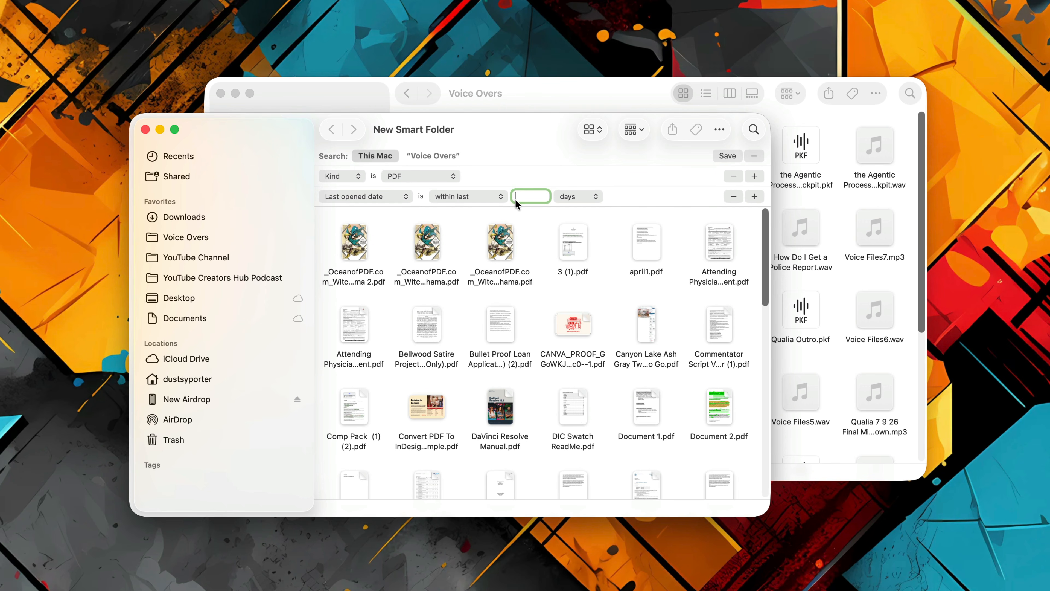
text(30)
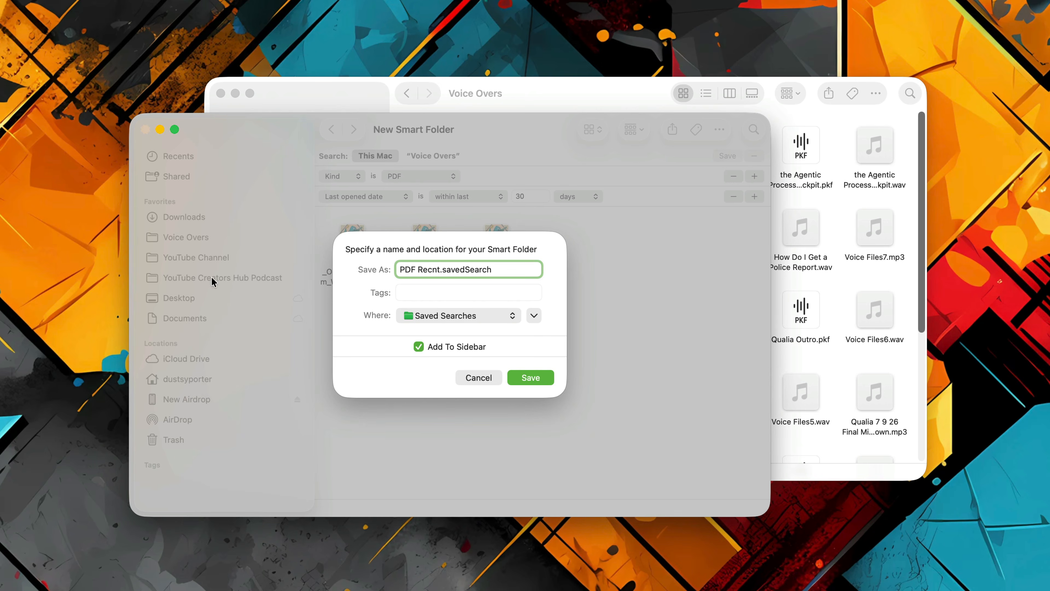
Step: Save the Smart Folder as PDF Recnt.savedSearch in Saved Searches, and remove it from the sidebar
click(524, 377)
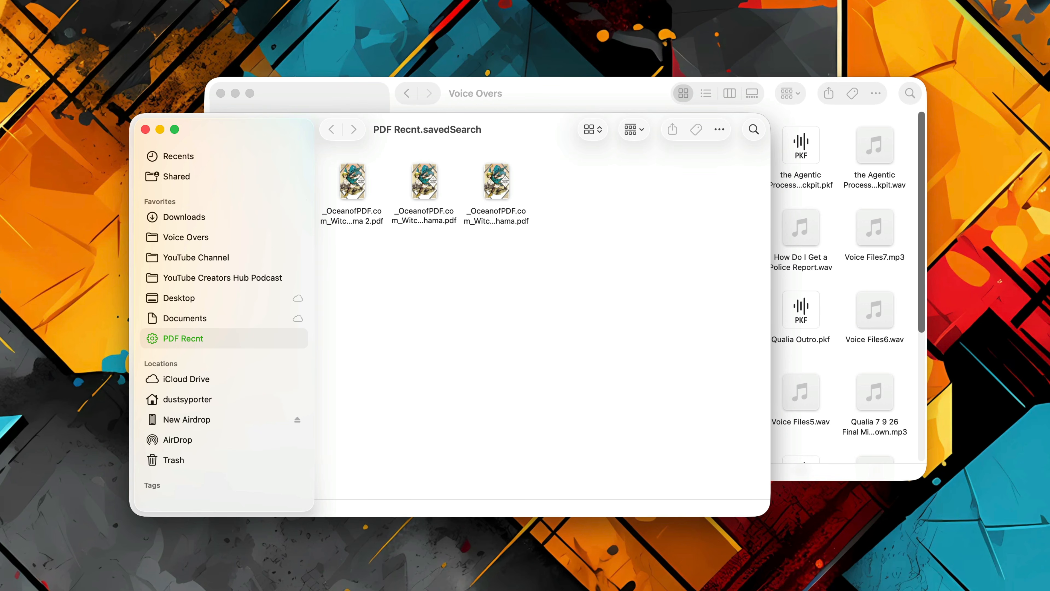
right_click(201, 336)
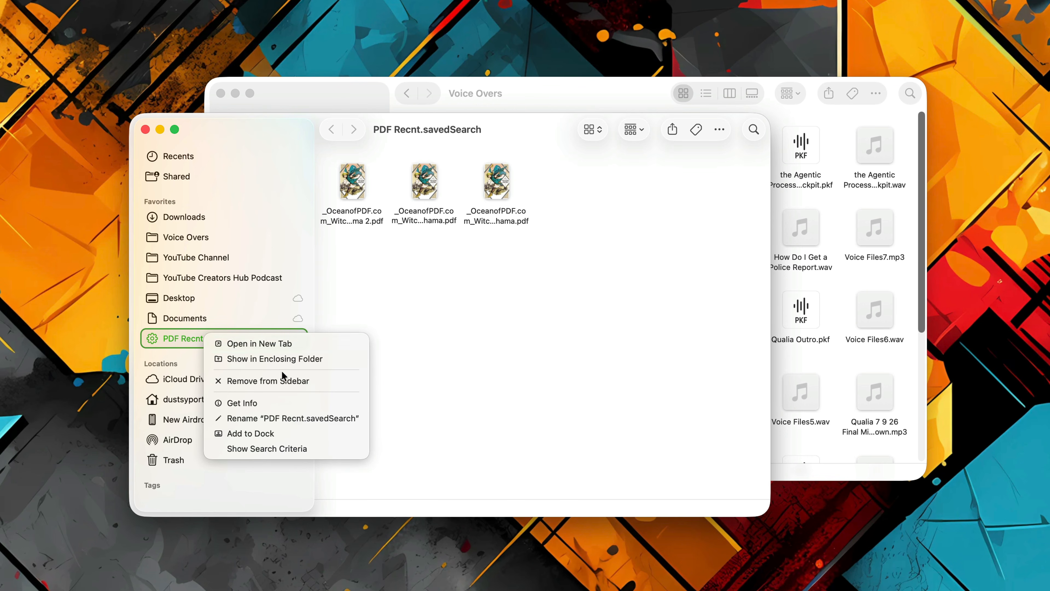
click(335, 381)
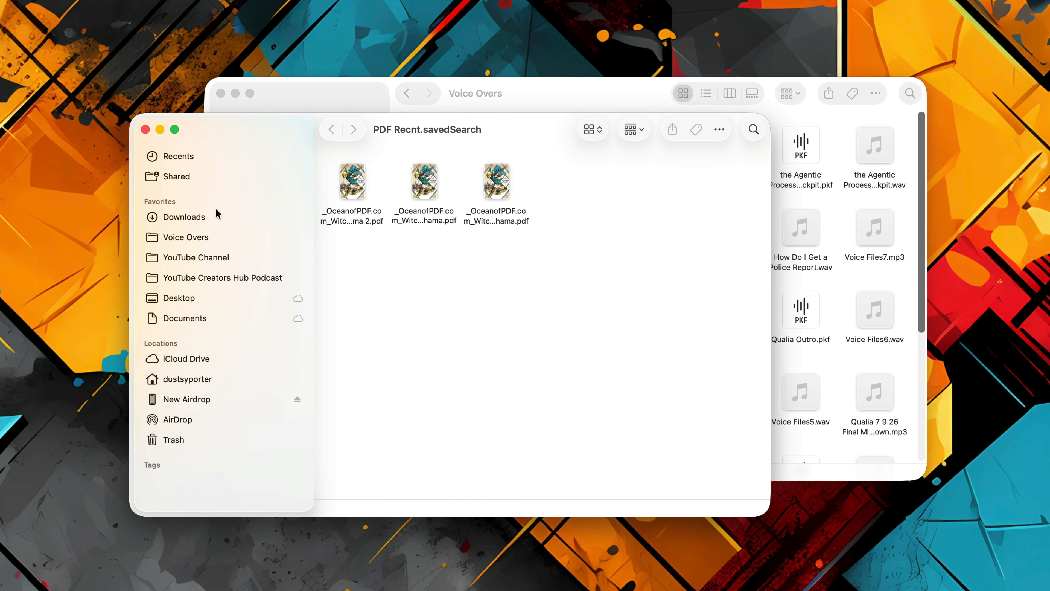
Step: Add the How to Create Posts on YouTube folder from YouTube Channel to the sidebar favorites and open it from there
click(197, 237)
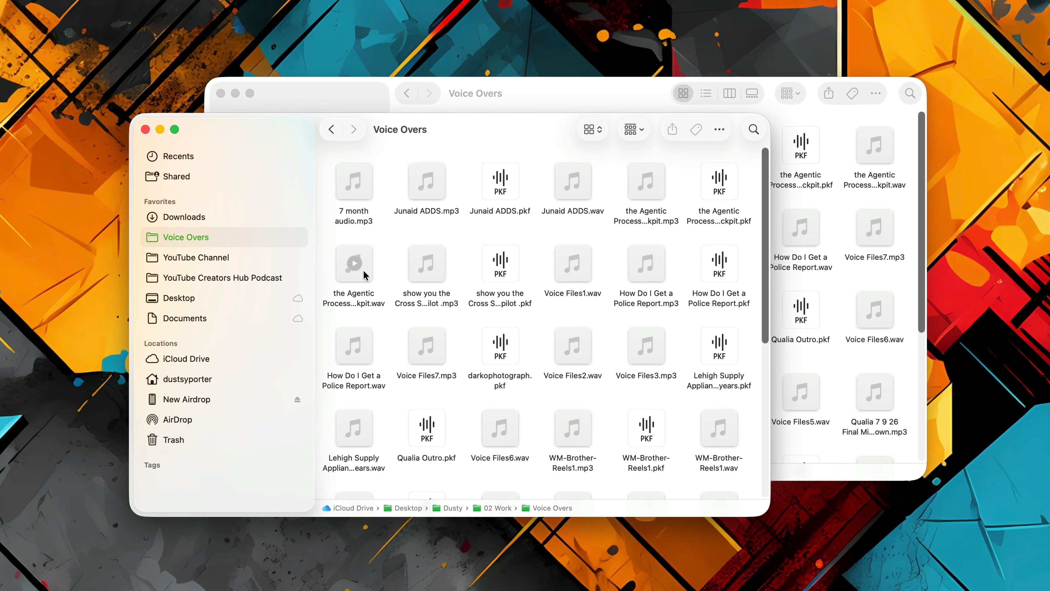
click(210, 259)
click(442, 188)
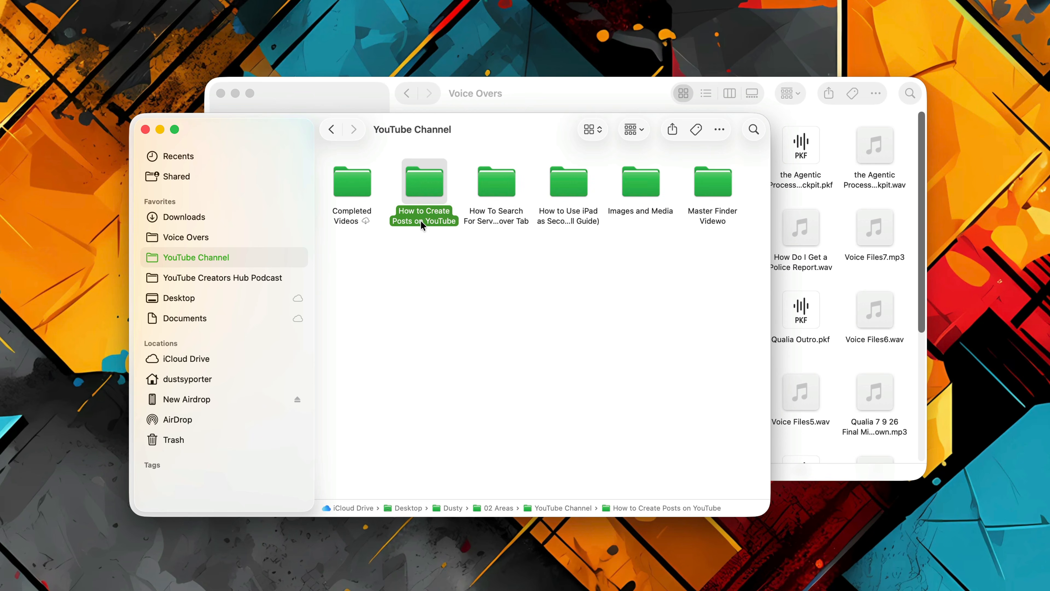
drag(434, 189, 223, 289)
click(204, 297)
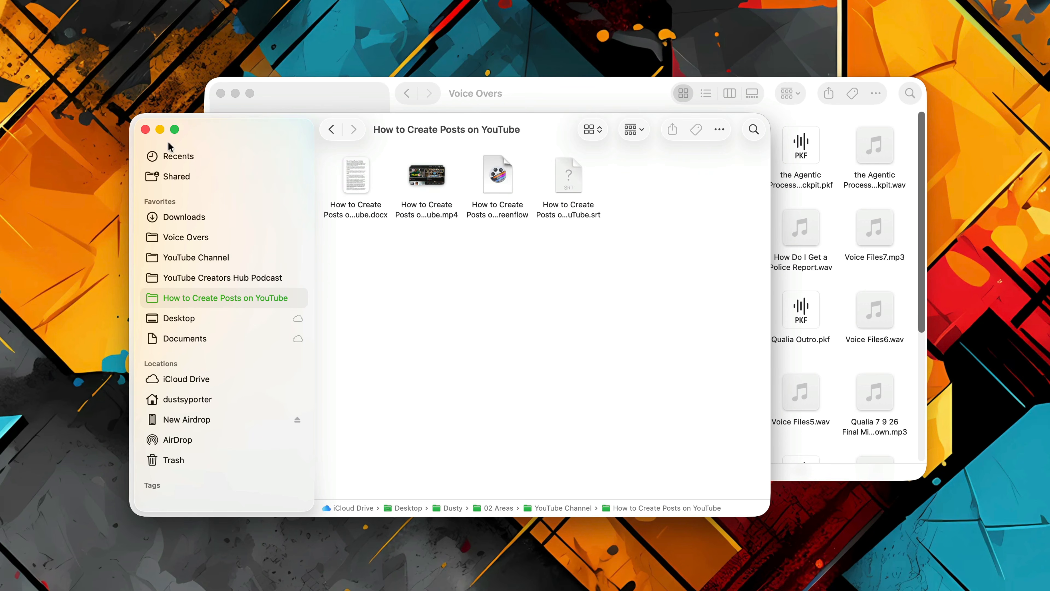
Step: Remove the local download of the How to Create Posts on YouTube folder and take the folder off the sidebar
right_click(193, 299)
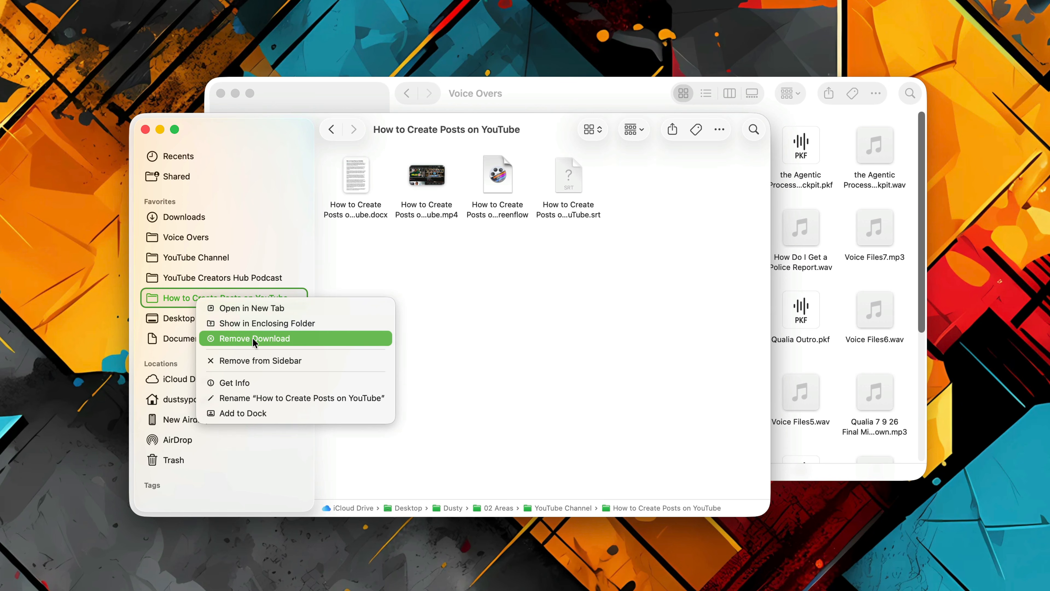
click(537, 350)
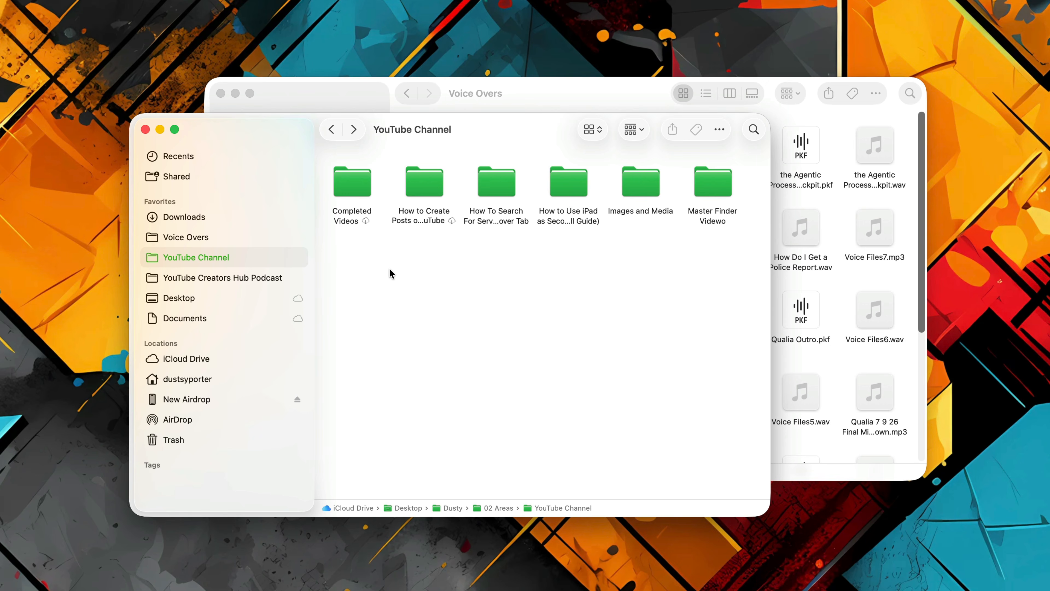
Step: Open the Archived folder in Downloads, preview the MASTER DOCUMENT .docx file with Quick Look, and close the preview
click(203, 238)
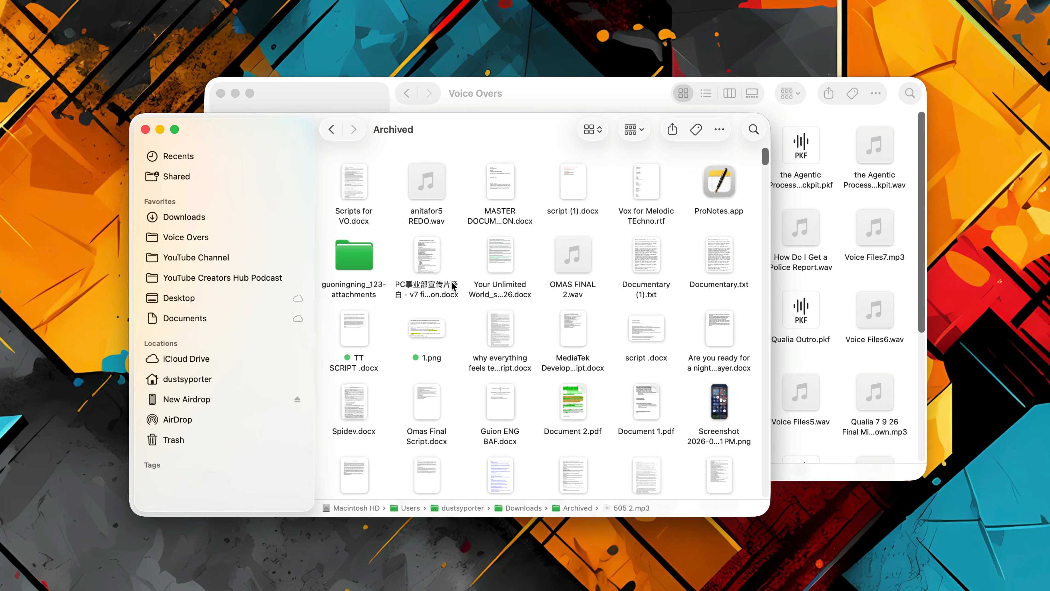
click(504, 210)
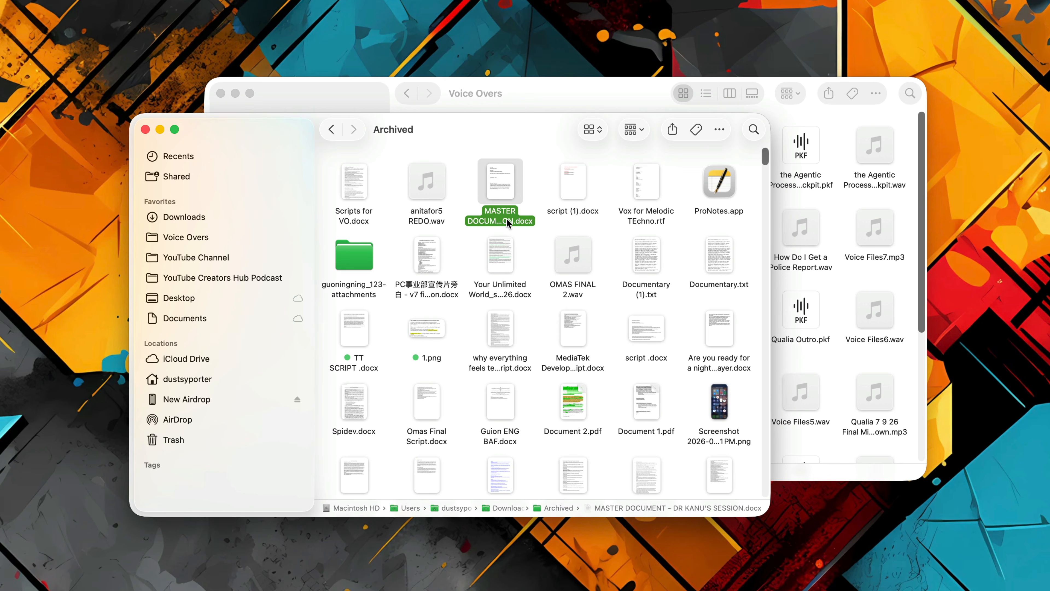
key(space)
key(space)
Step: Show the alternate file actions for the REDO.wav audio file, including Copy as Pathname, and dismiss them without choosing one
click(429, 213)
right_click(419, 217)
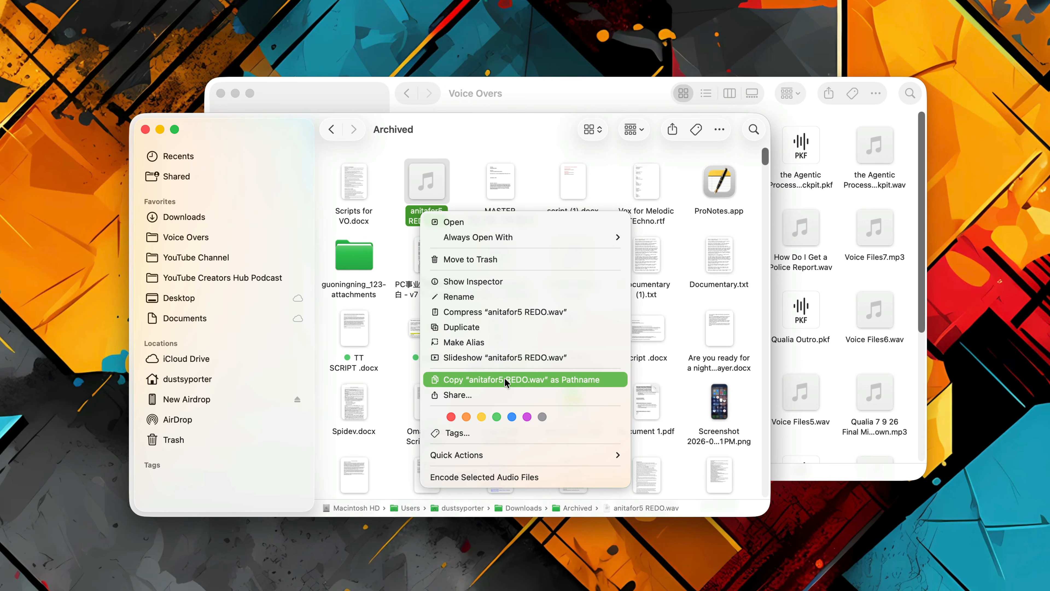
click(487, 147)
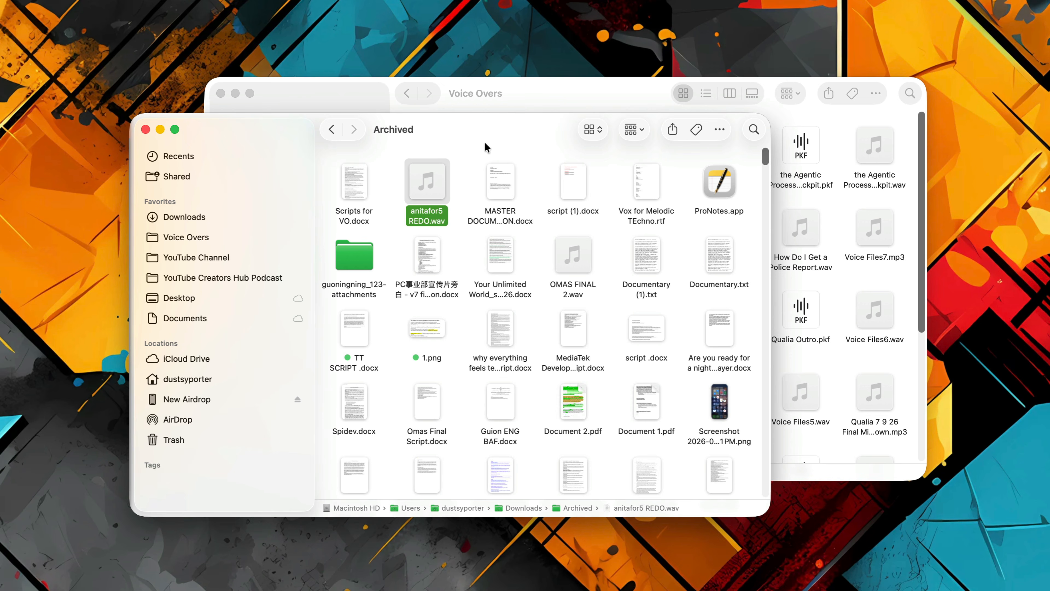
Step: View the sharing options for the REDO.wav audio file, such as AirDrop, Messages and Notes, and close them without sharing
right_click(425, 217)
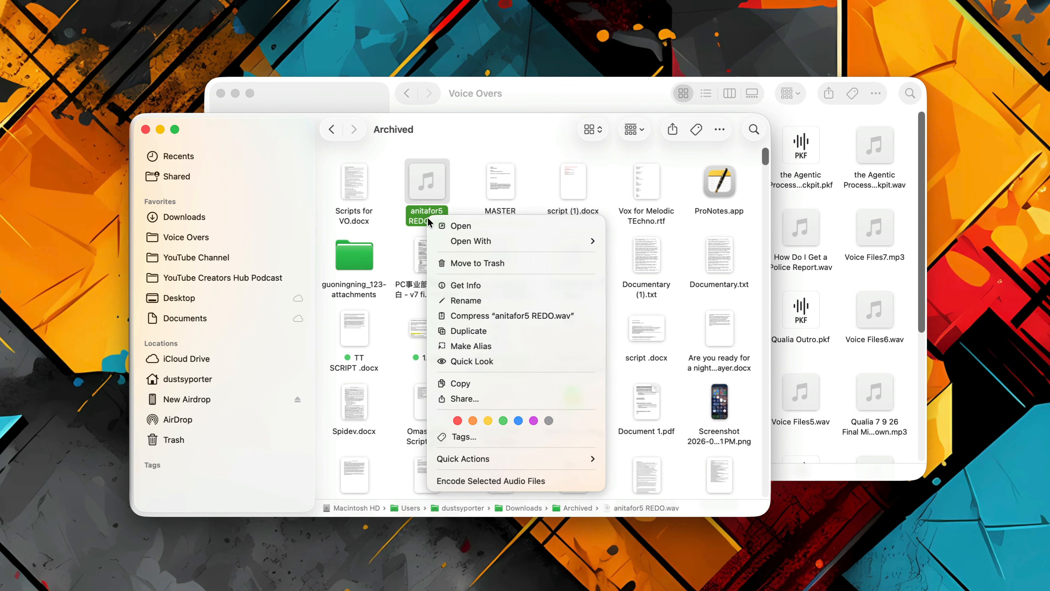
click(470, 399)
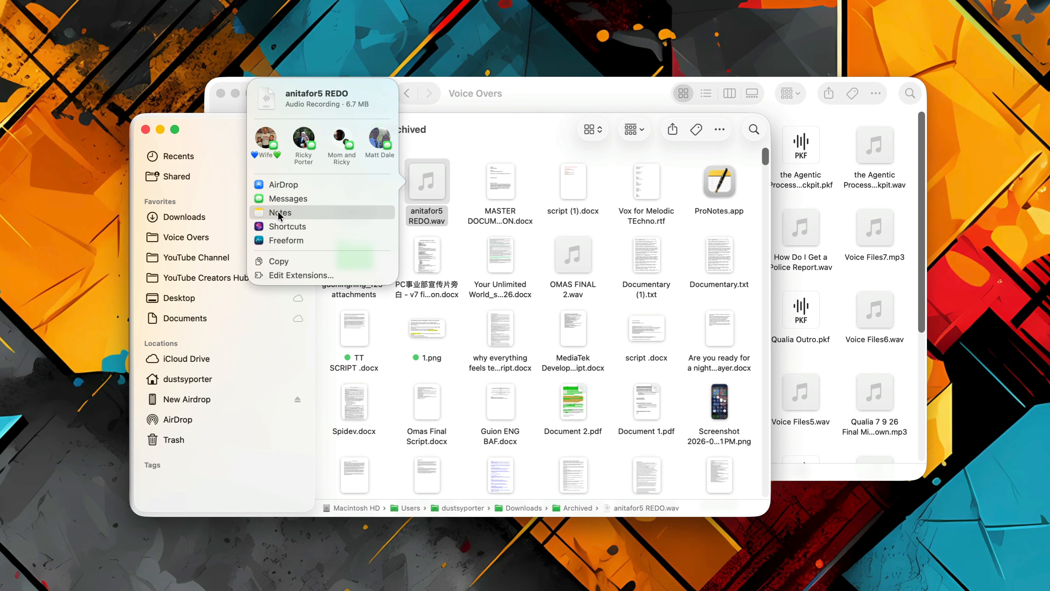
click(518, 145)
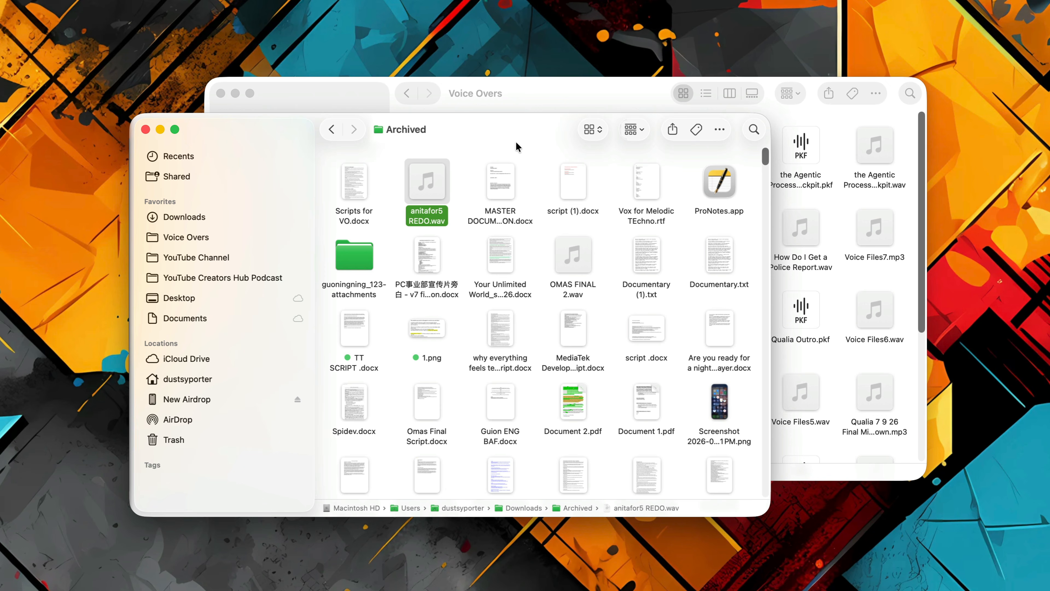